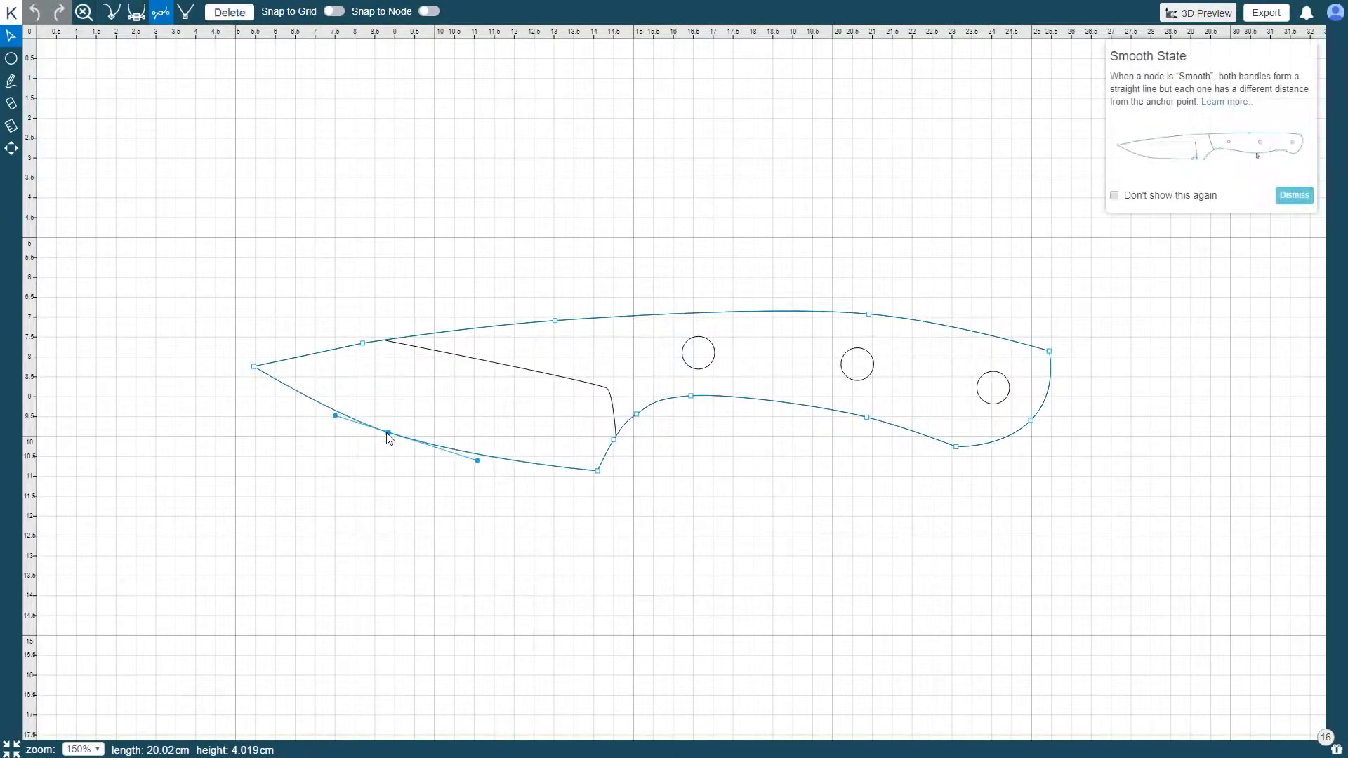
Open the project library and view the project info of a chef knife among the public projects
click(11, 12)
click(56, 106)
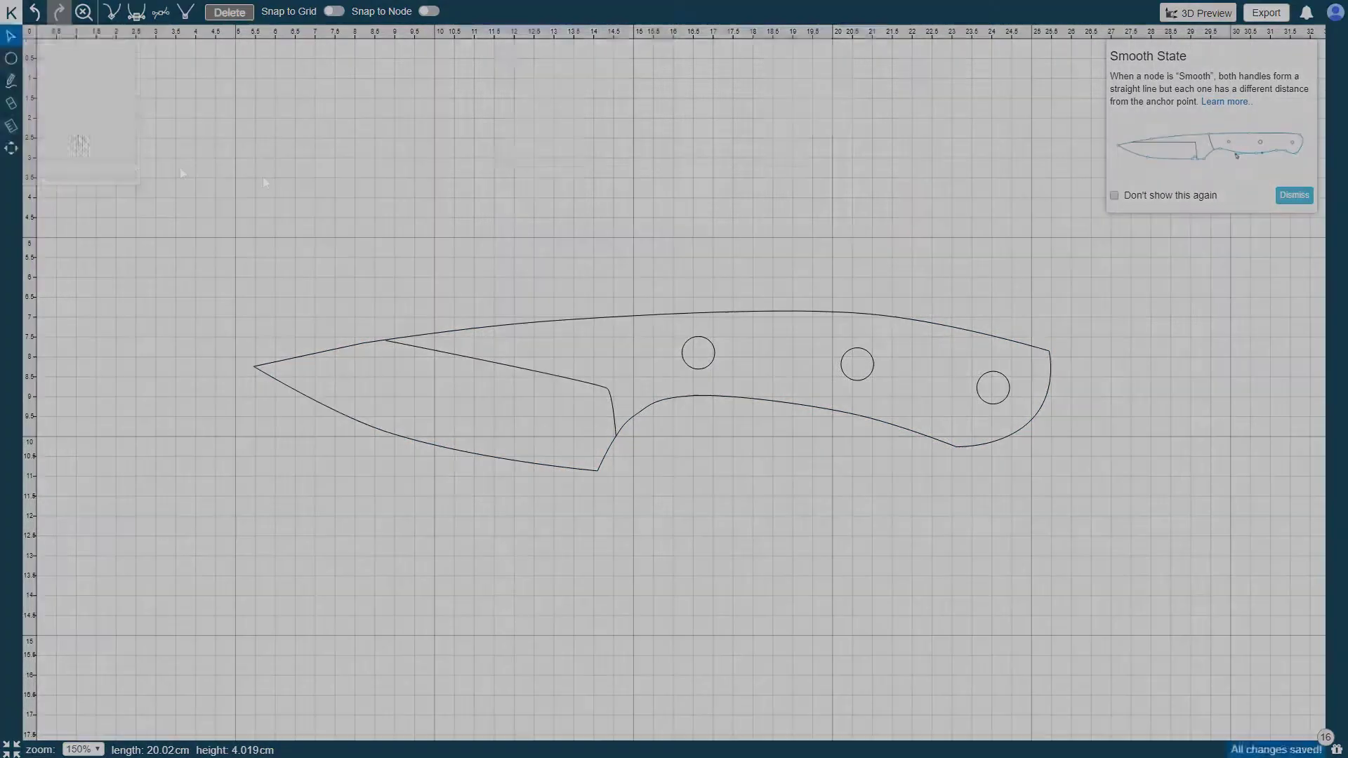
click(856, 190)
click(11, 11)
click(37, 39)
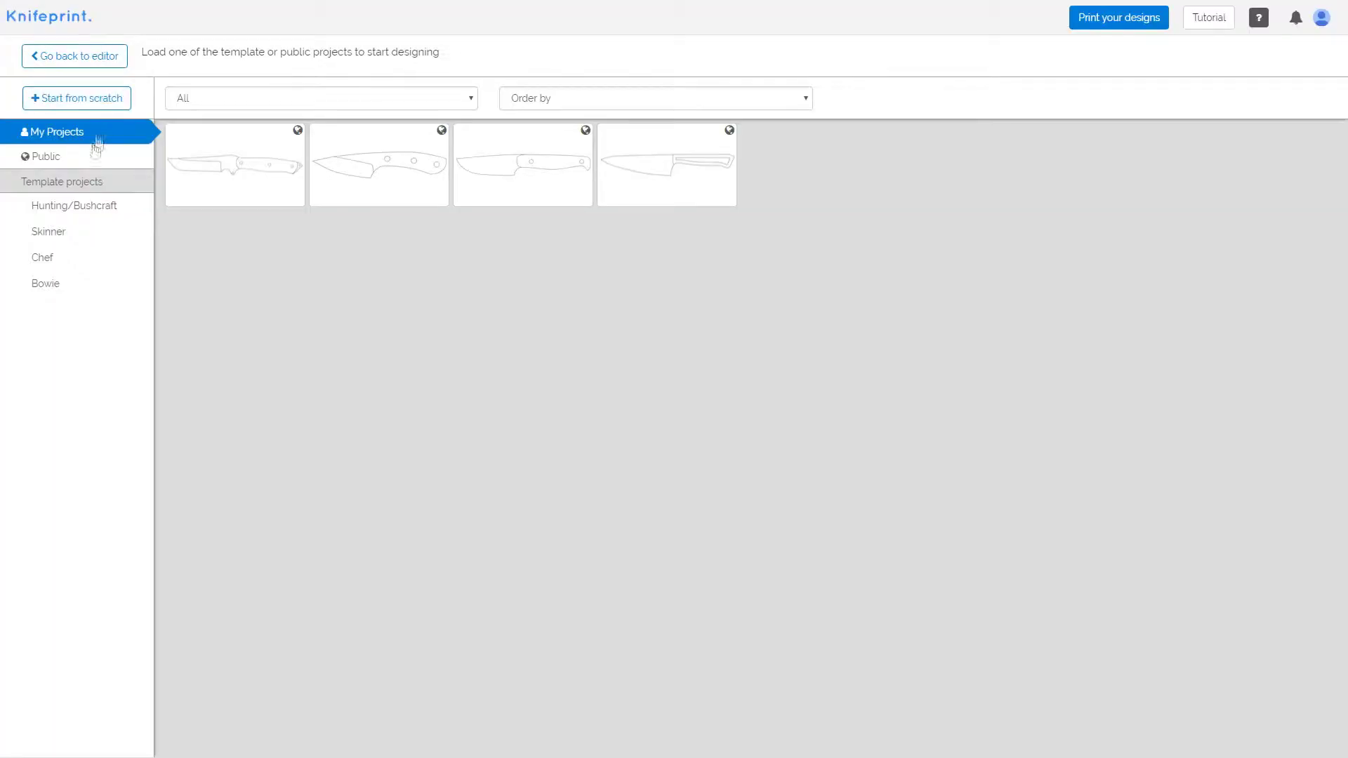
click(89, 157)
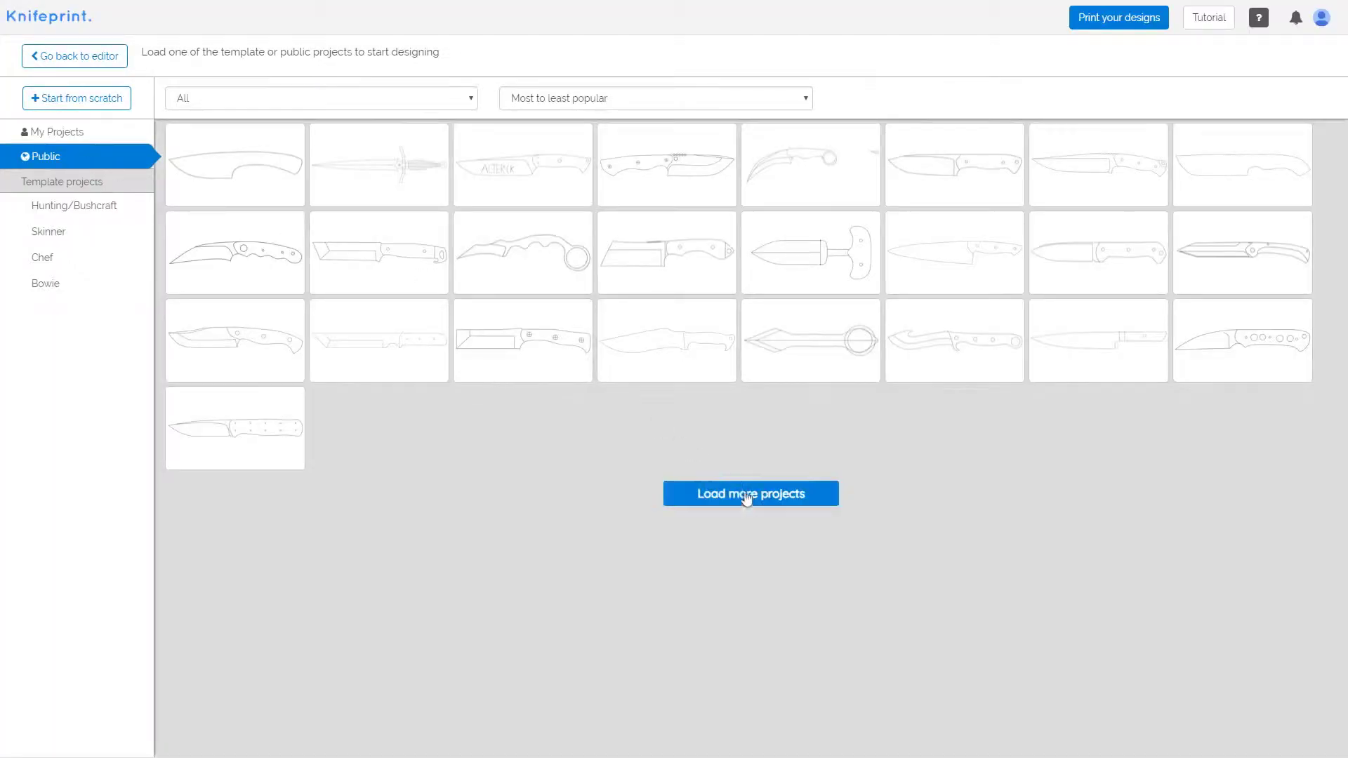
click(1123, 367)
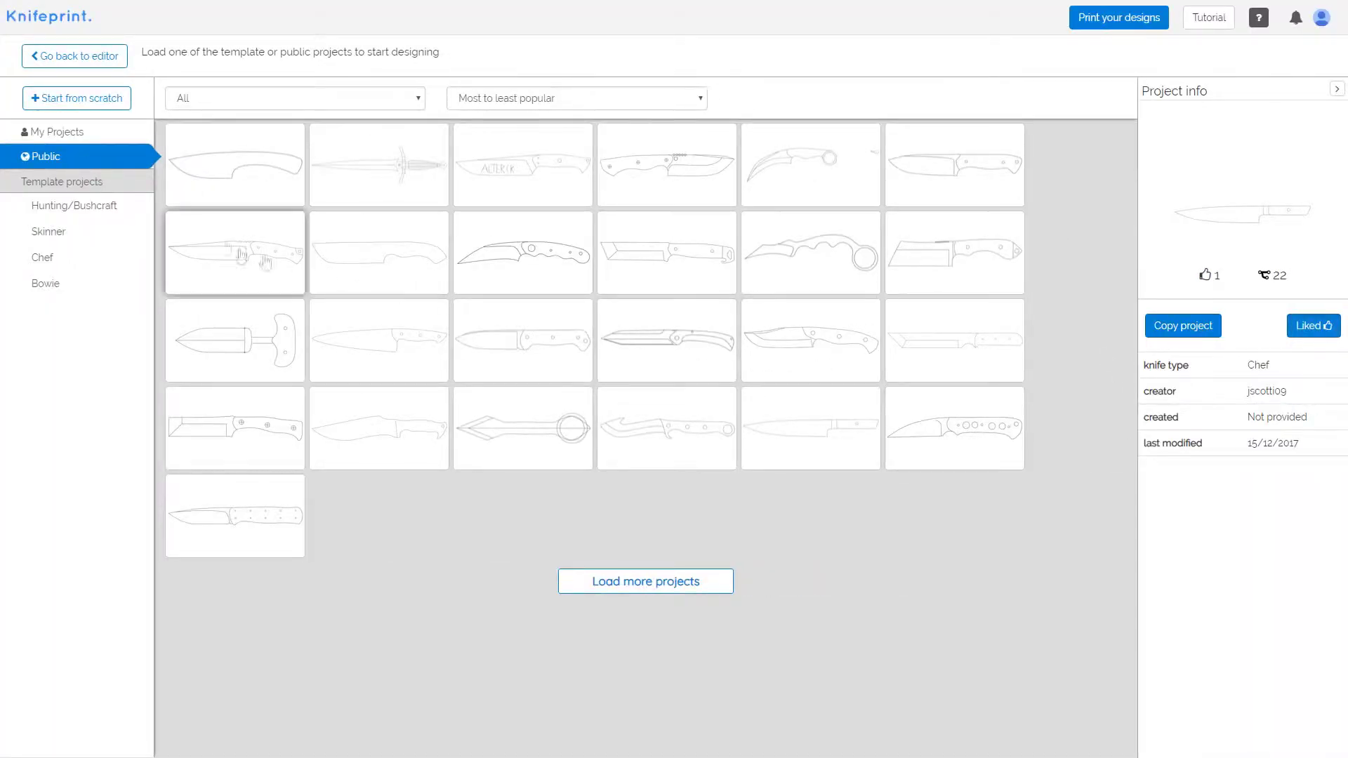
Load the first knife from the Chef template projects and dismiss the Select Tool tip
click(106, 231)
click(102, 258)
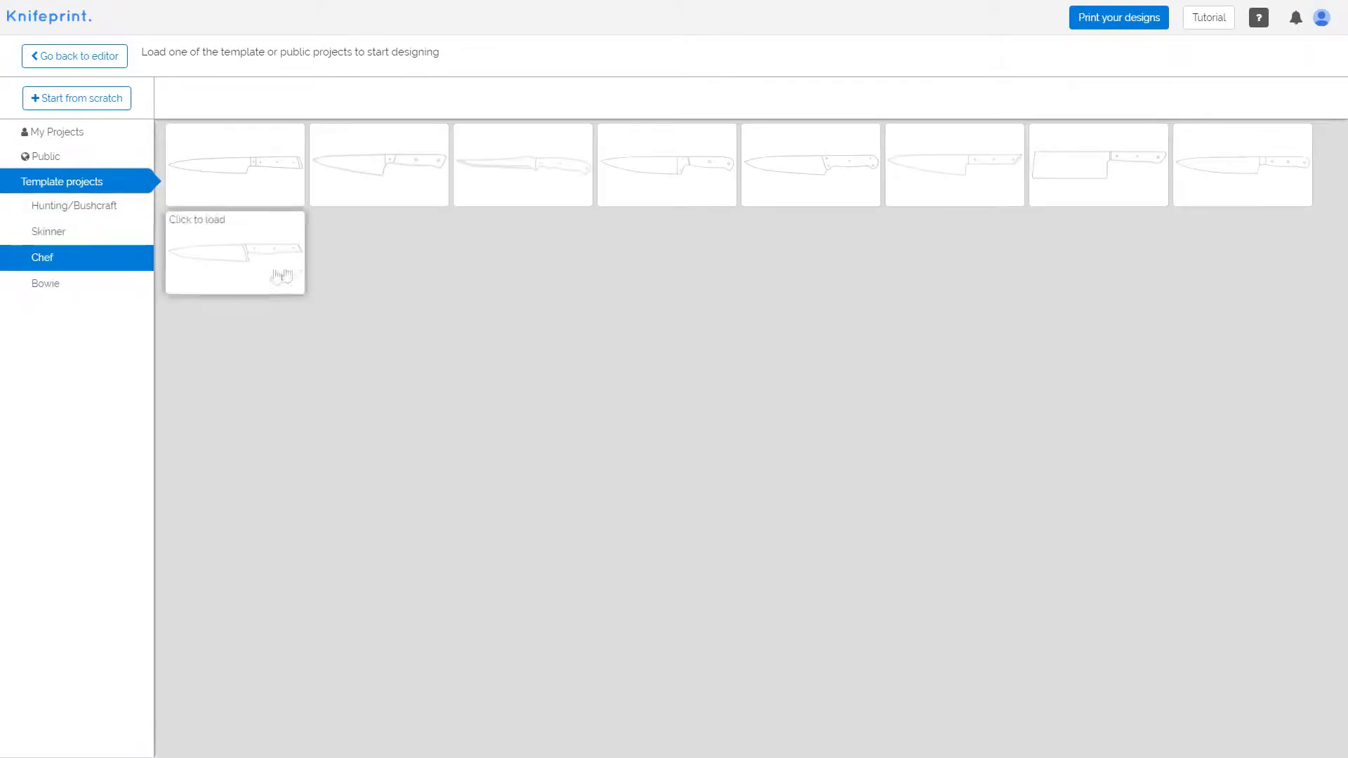
click(262, 187)
click(1294, 261)
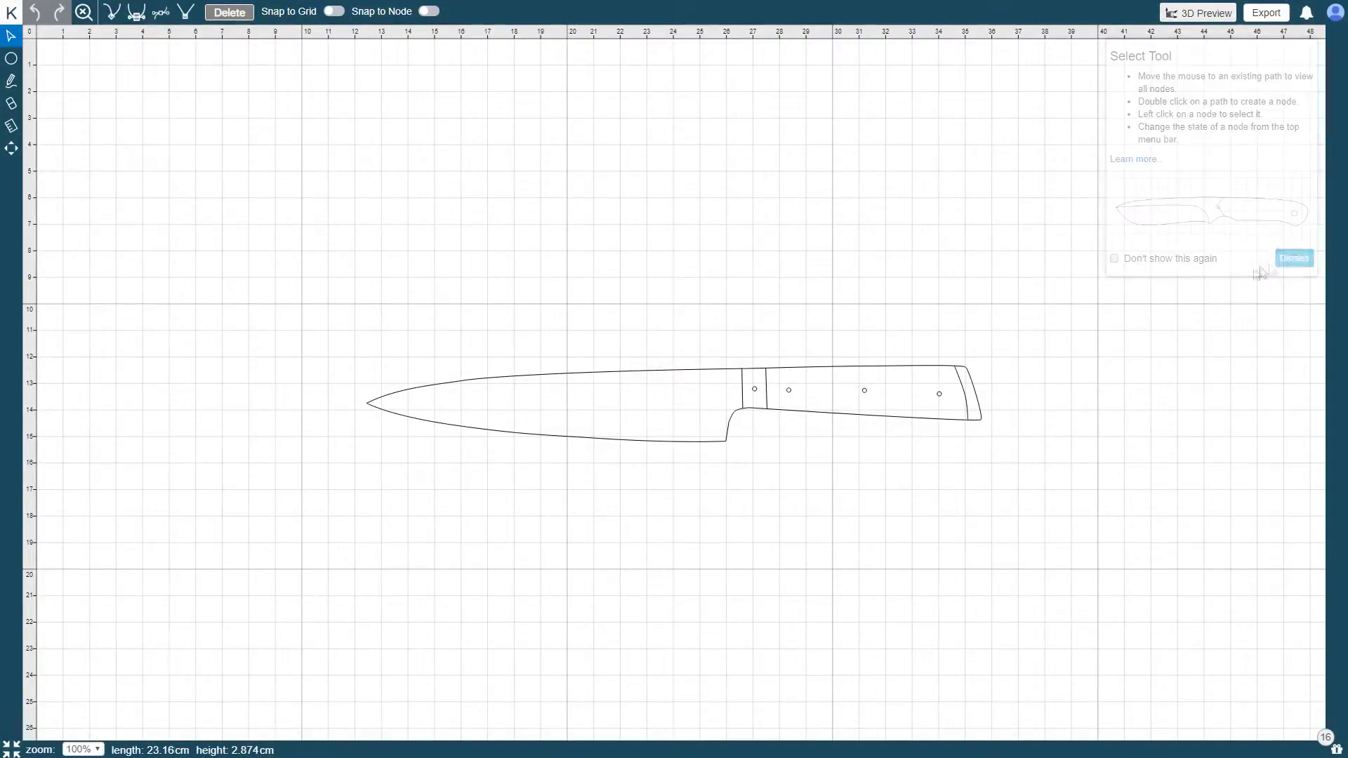
scroll(90, 734, up, 1)
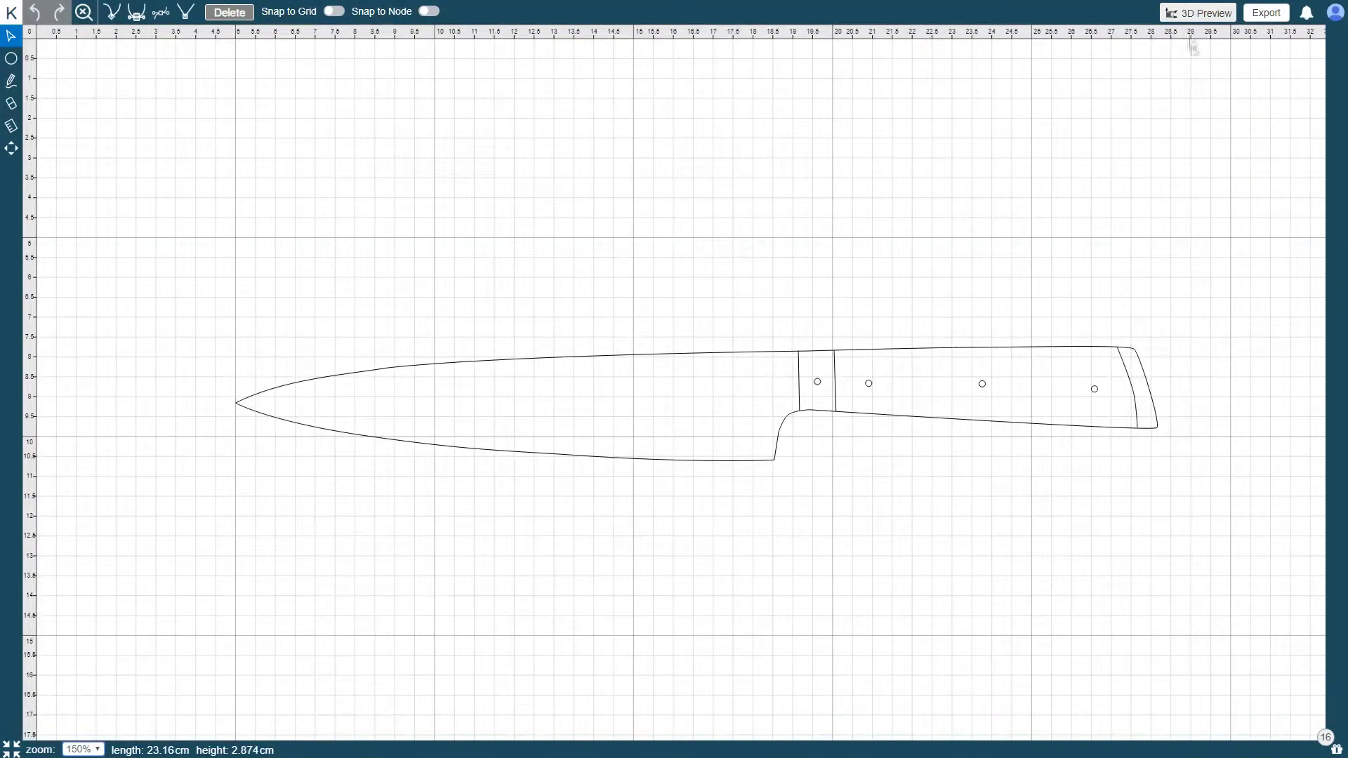
Preview the chef knife in 3D with the Damasteel Rose material, and close the preview
click(1195, 12)
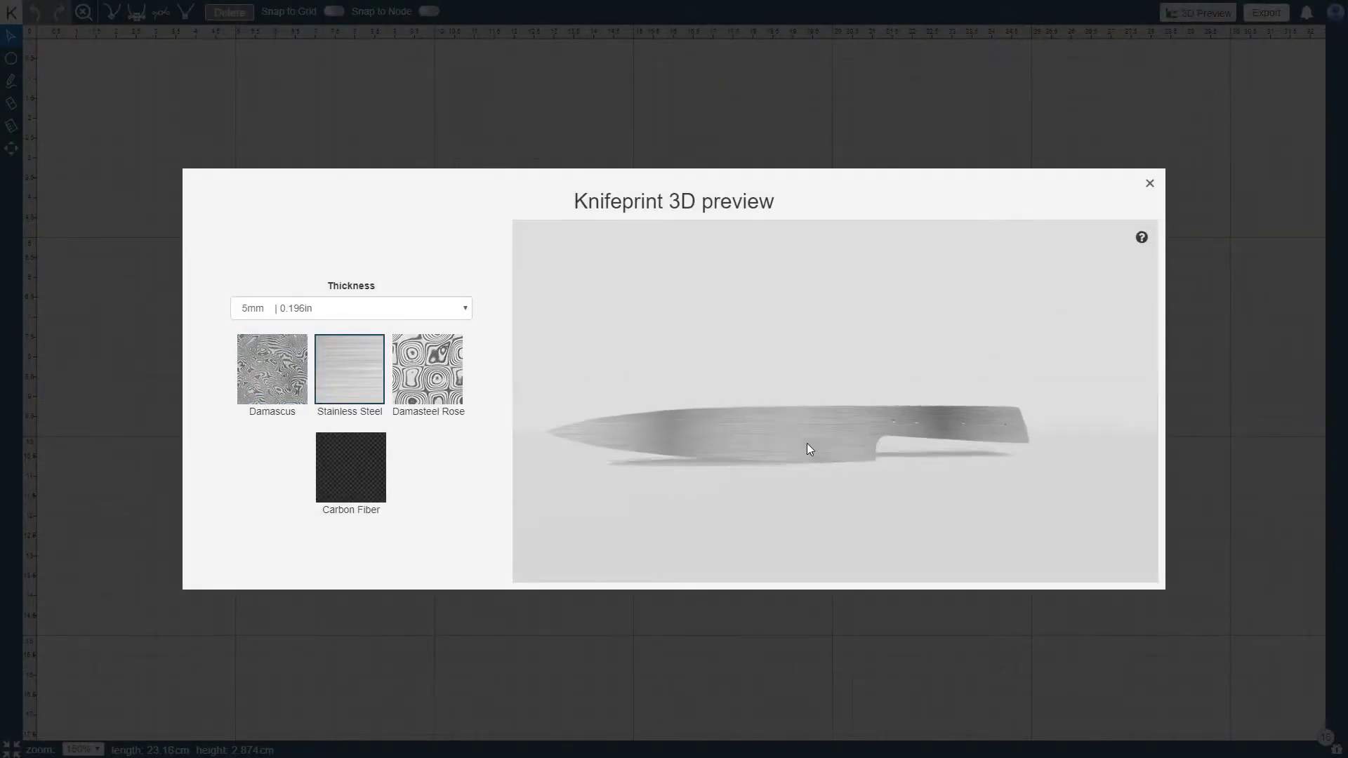
click(413, 372)
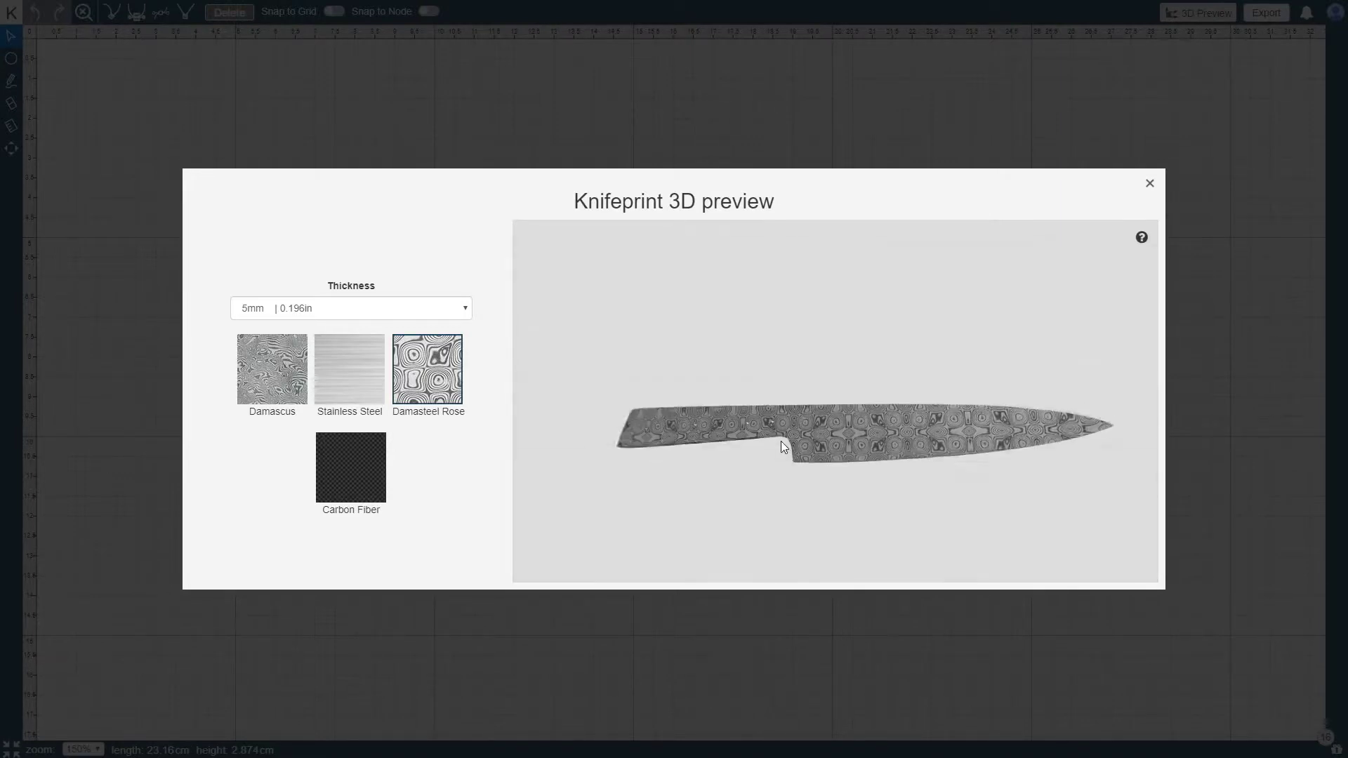
click(1149, 183)
Export the chef knife as a PDF named my_chef_knife with the default margin and original scaling
click(1268, 13)
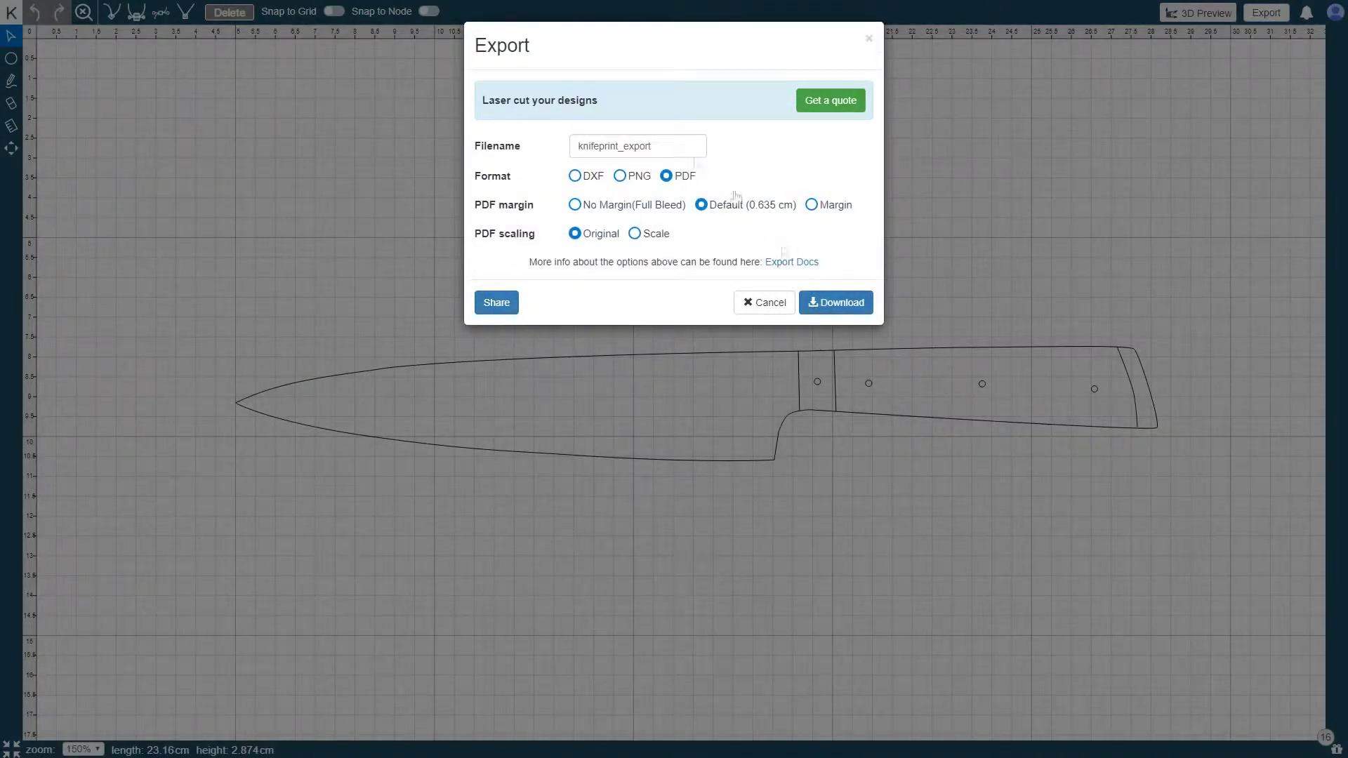
double_click(680, 149)
text(my_chef_knife)
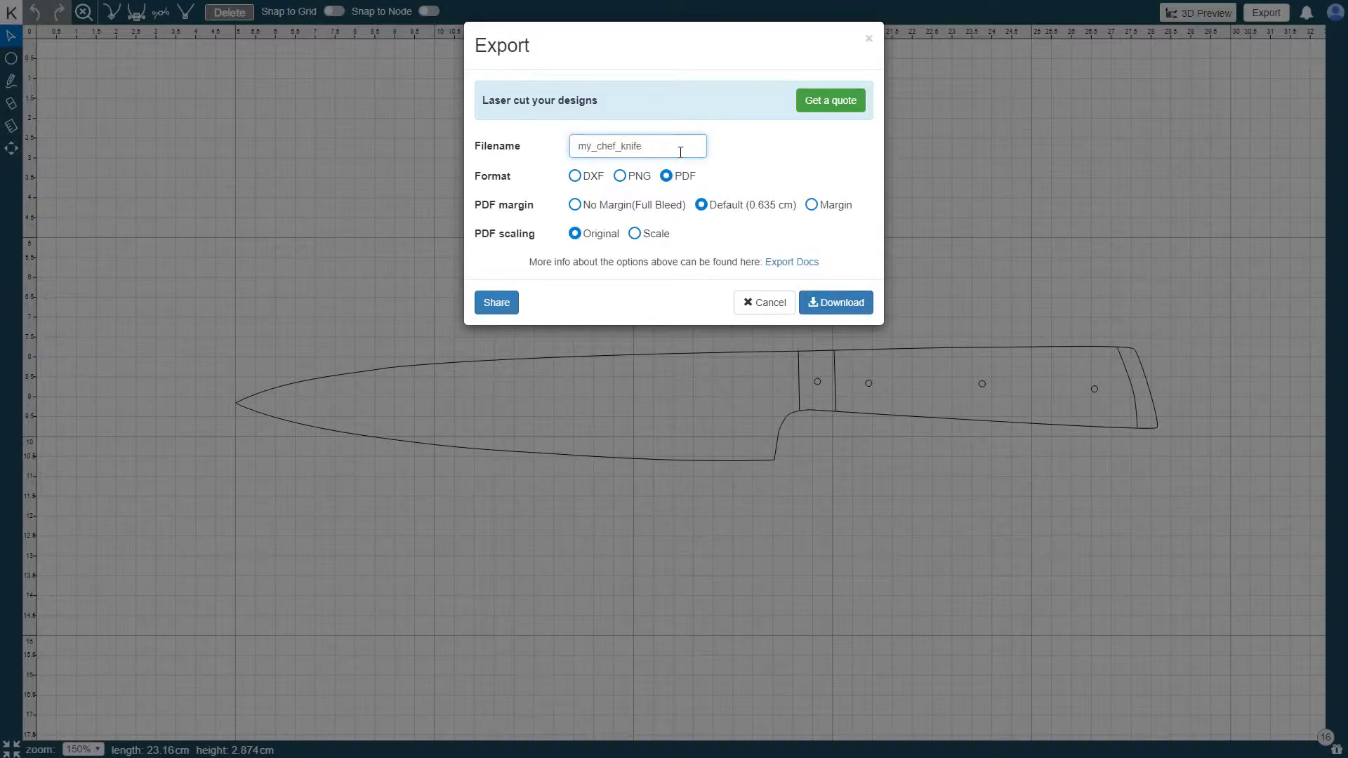
click(836, 302)
Start a project from scratch and draw a closed angular knife profile about 24.3 cm long and 3.9 cm high with the Bezier tool
click(12, 12)
click(42, 61)
click(329, 292)
click(567, 283)
click(961, 323)
click(974, 358)
click(959, 379)
click(617, 348)
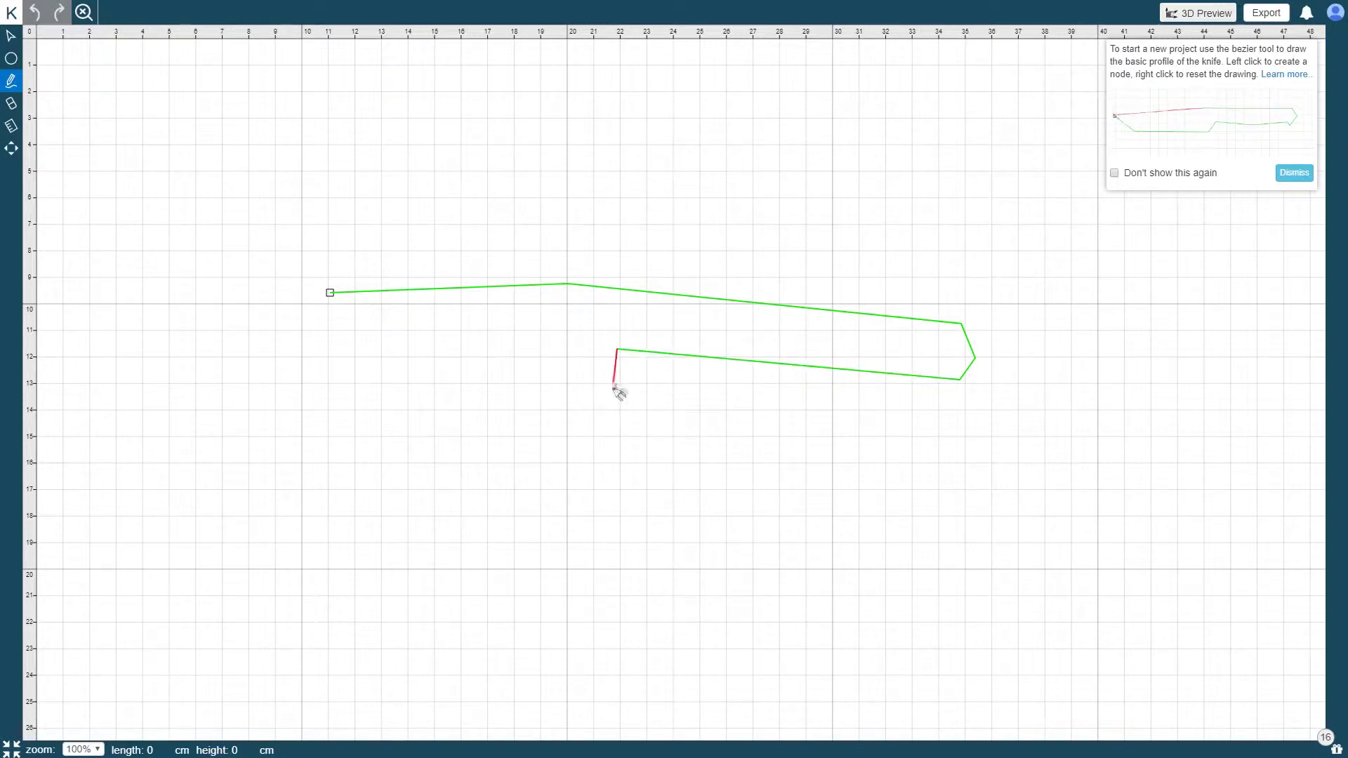
click(612, 386)
click(374, 376)
click(330, 292)
Reposition the handle notch, blade tip and lower belly nodes to refine the knife outline
drag(617, 349, 629, 349)
drag(330, 293, 311, 305)
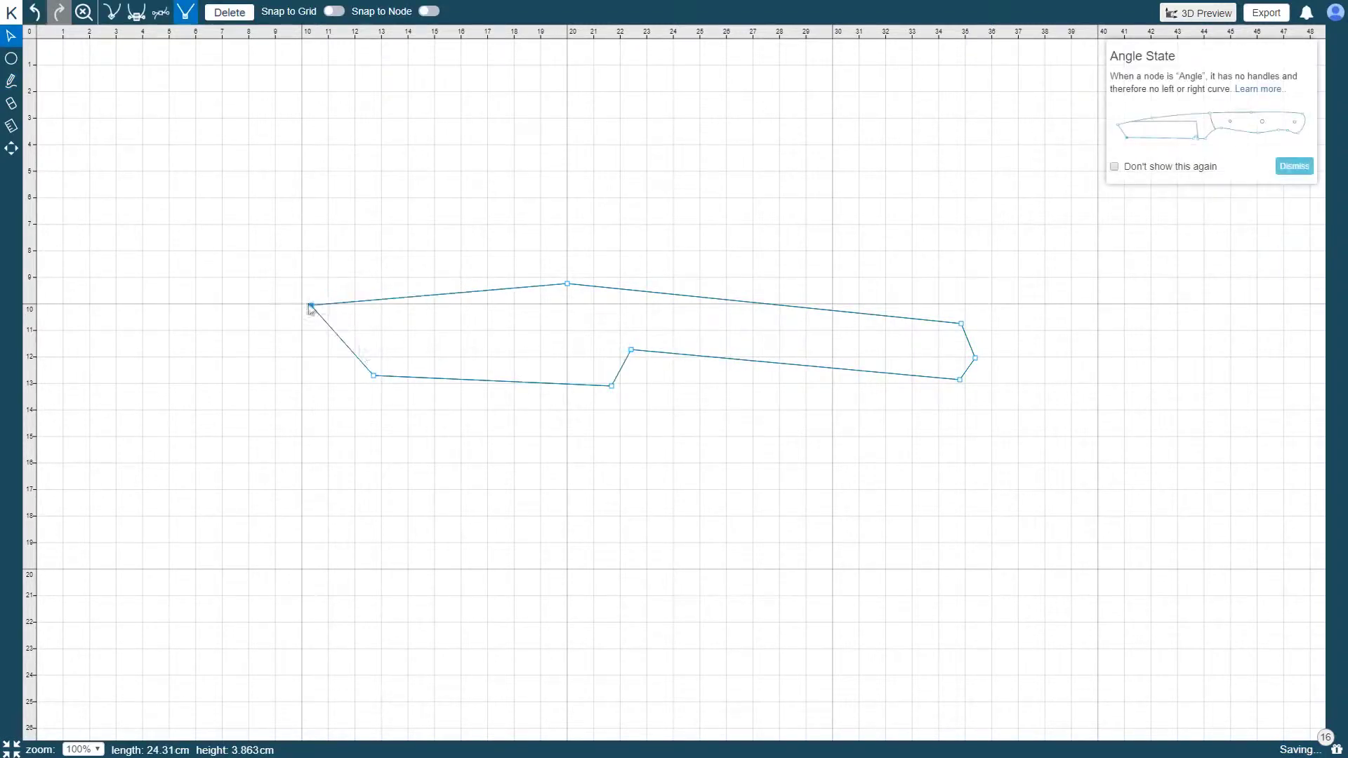
drag(374, 376, 397, 385)
Curve the outline at the spine, belly and handle notch nodes, and round the dividing line between blade and handle
double_click(567, 284)
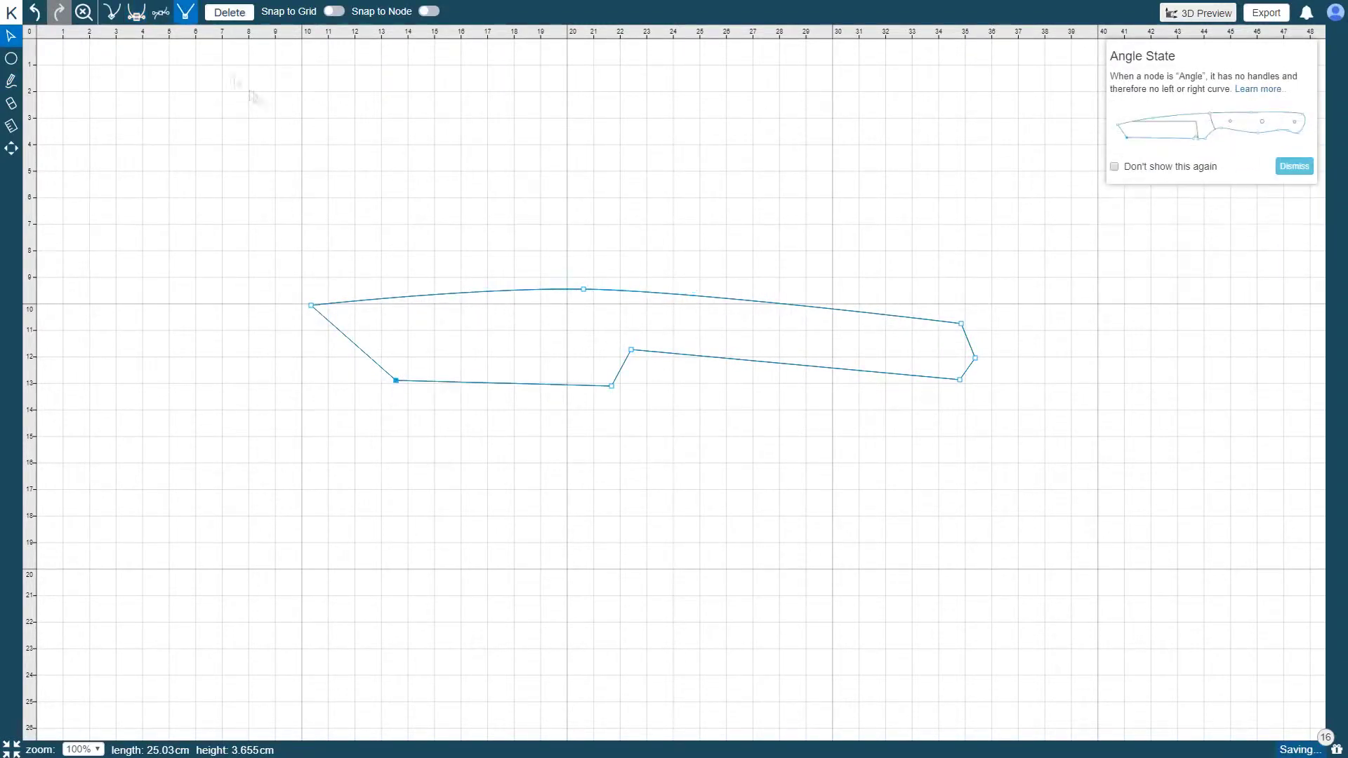
double_click(397, 385)
click(630, 350)
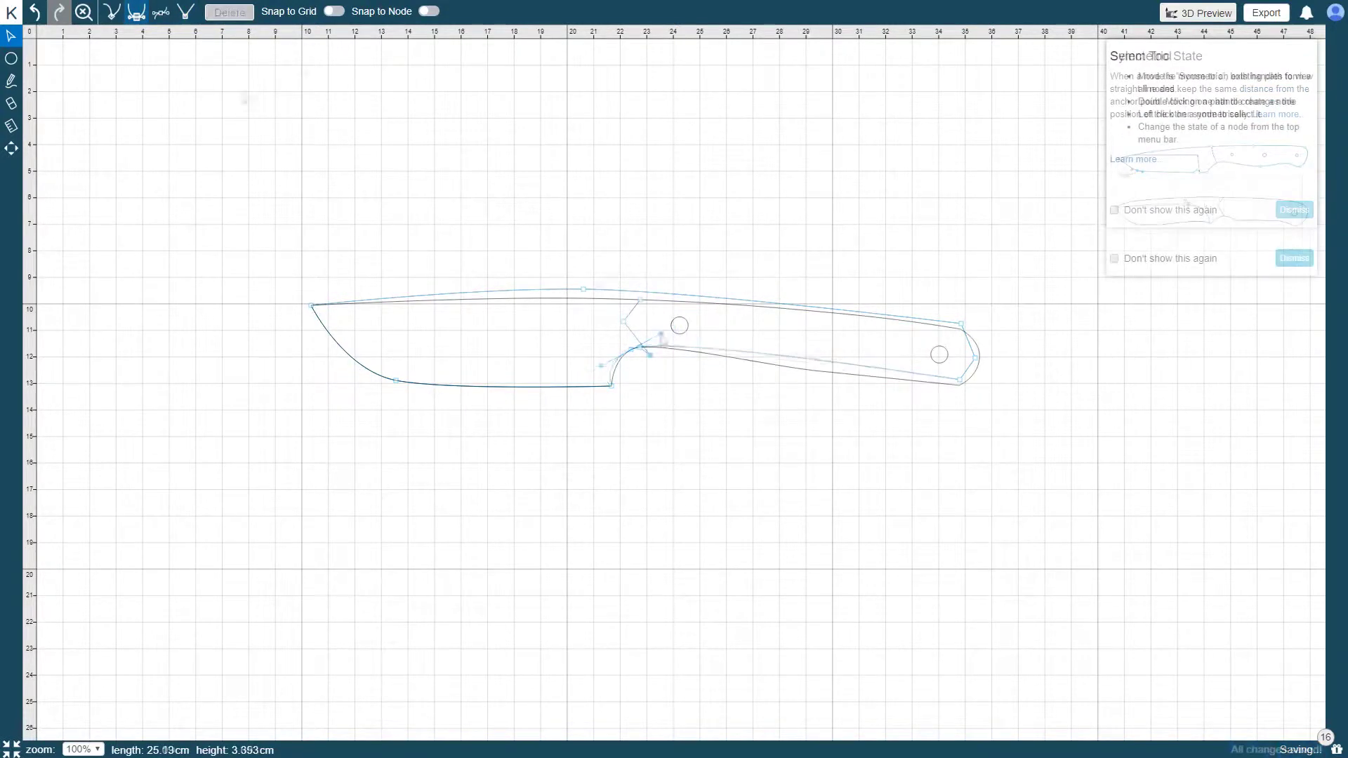
double_click(622, 326)
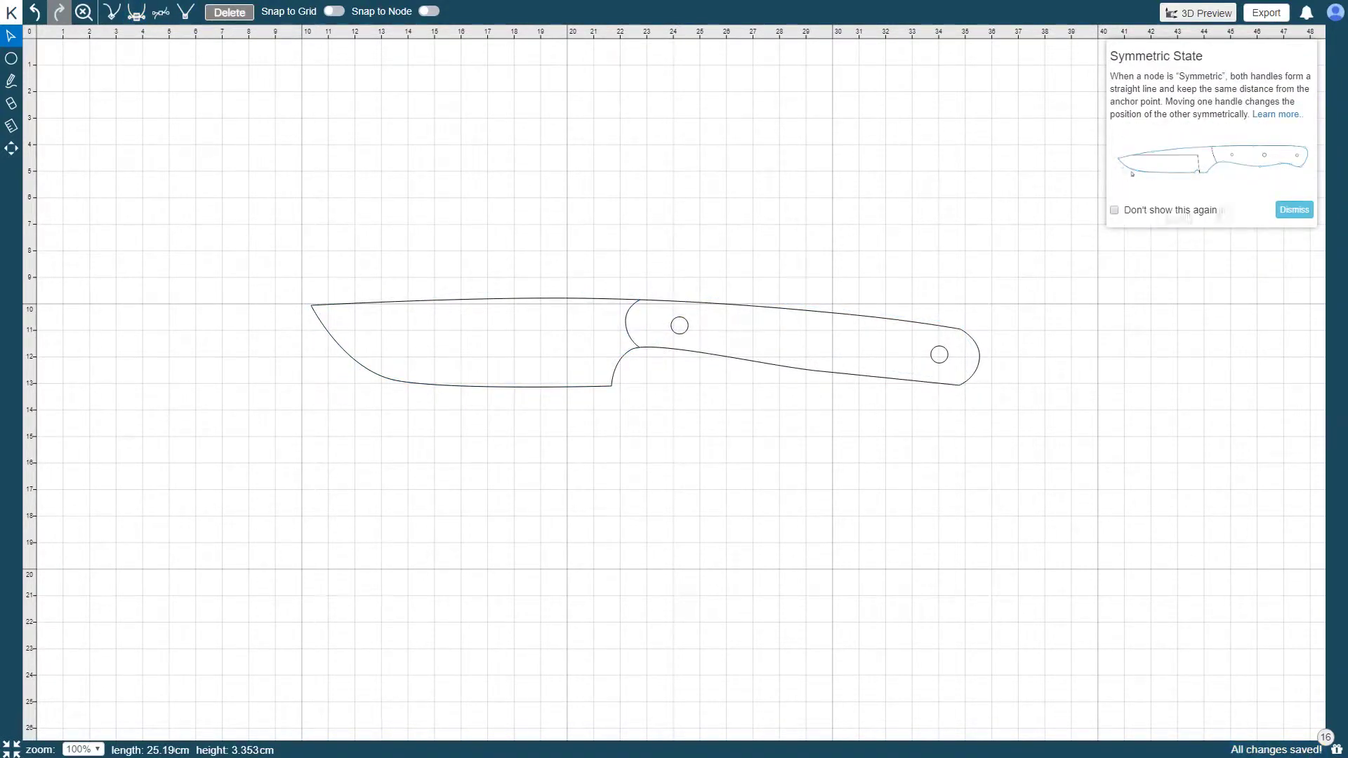
scroll(534, 513, up, 2)
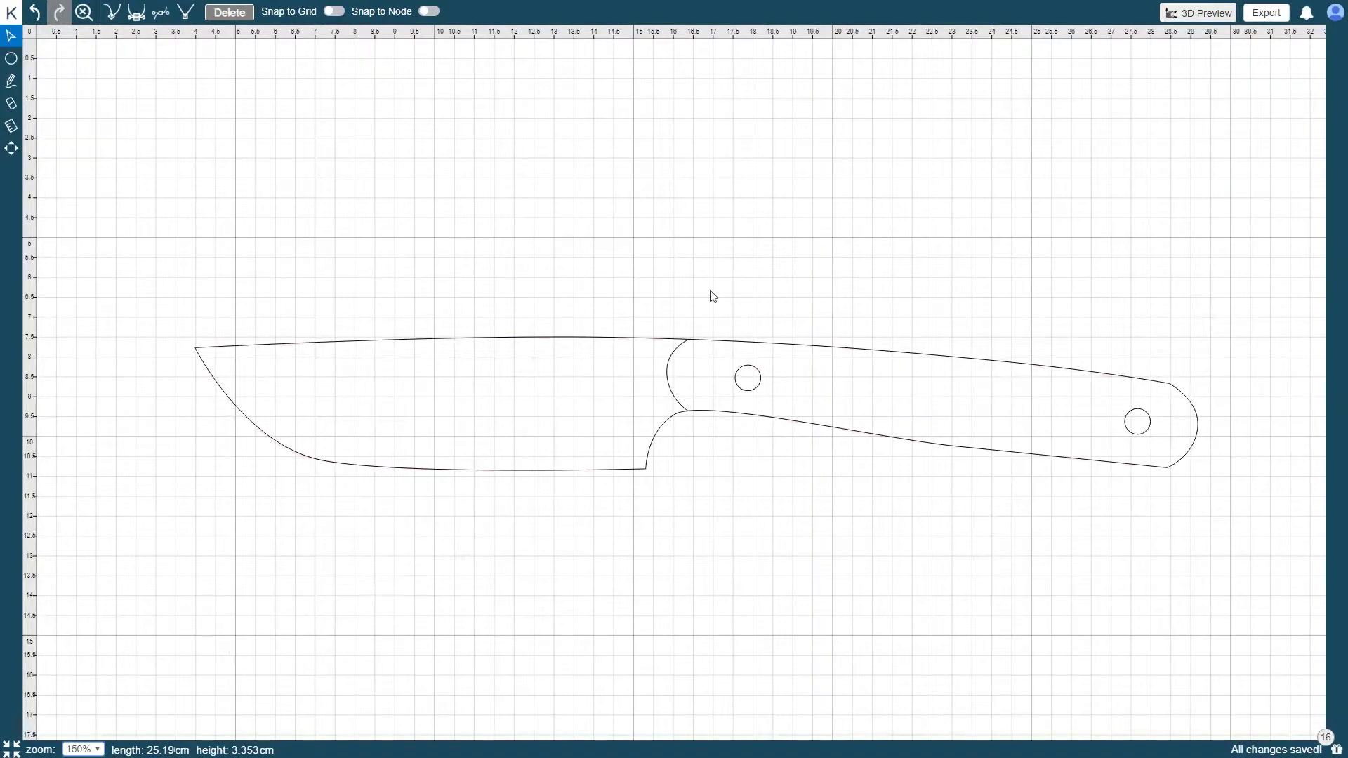
click(710, 342)
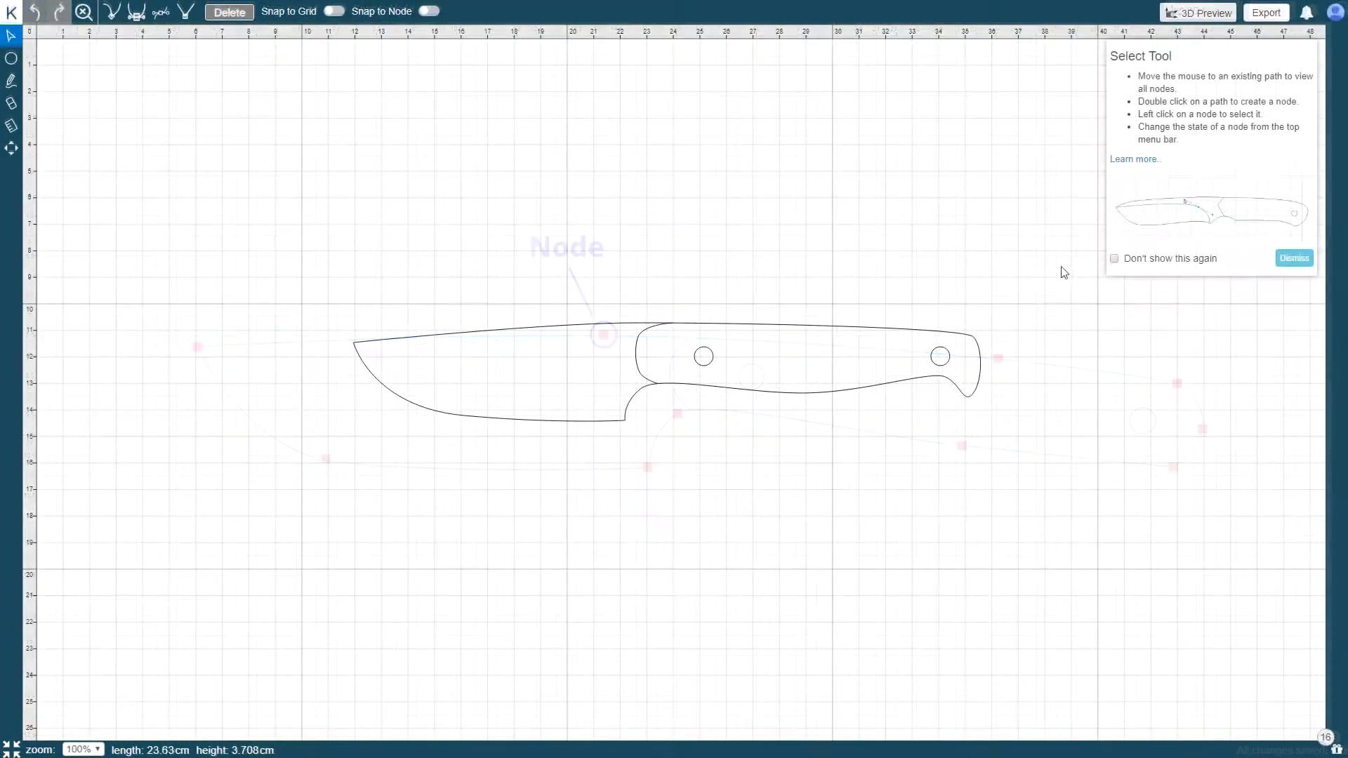
Start another blank project and dismiss the Bezier tool tip
click(12, 14)
click(47, 65)
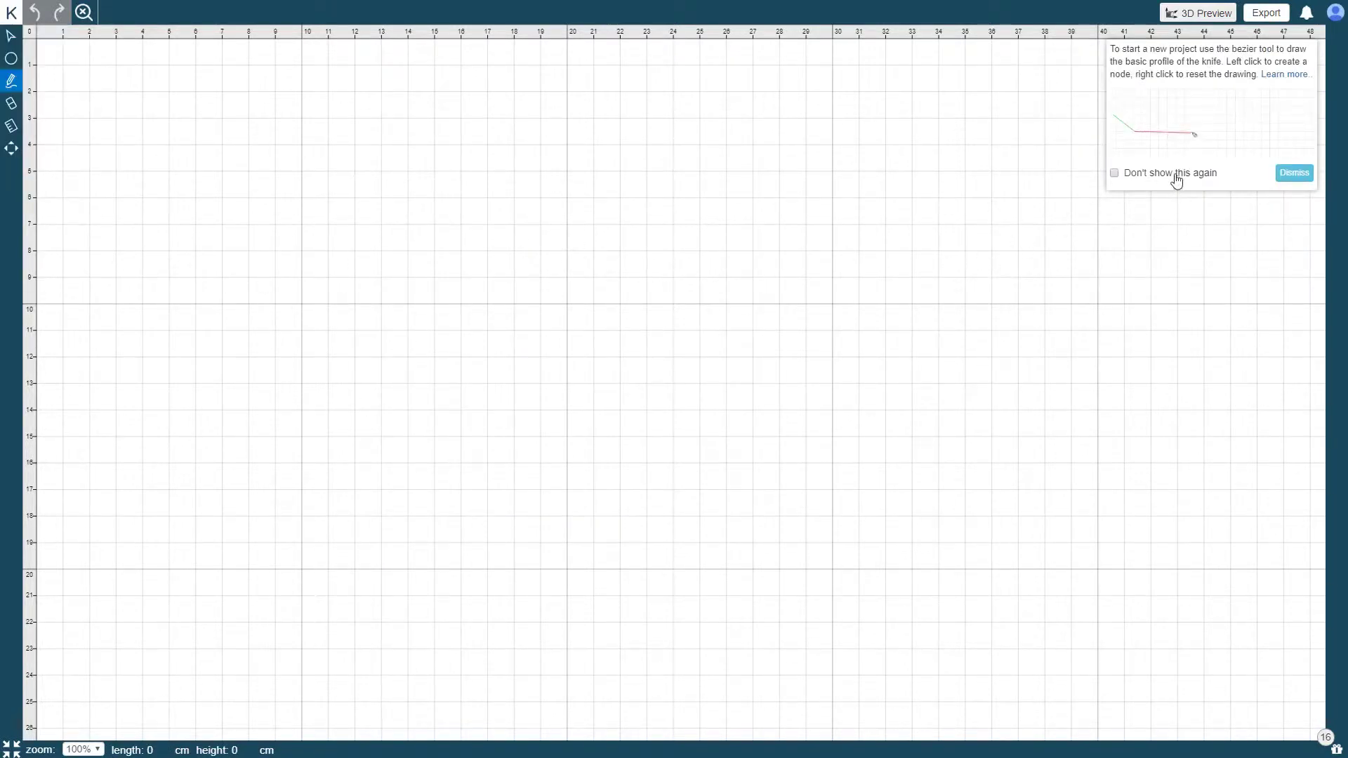
click(1296, 175)
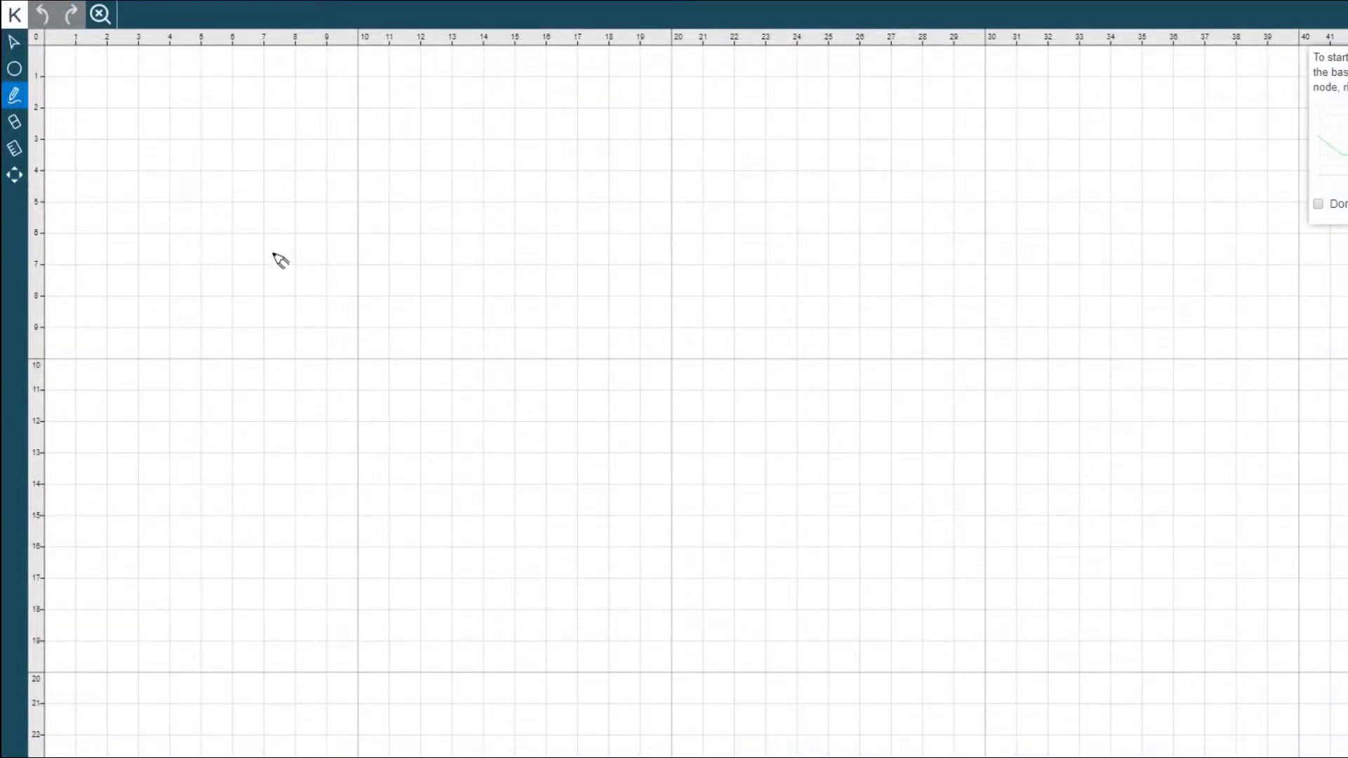
Draw a closed angular knife profile about 25 cm long with the Bezier tool and move it toward the centre of the canvas
click(309, 350)
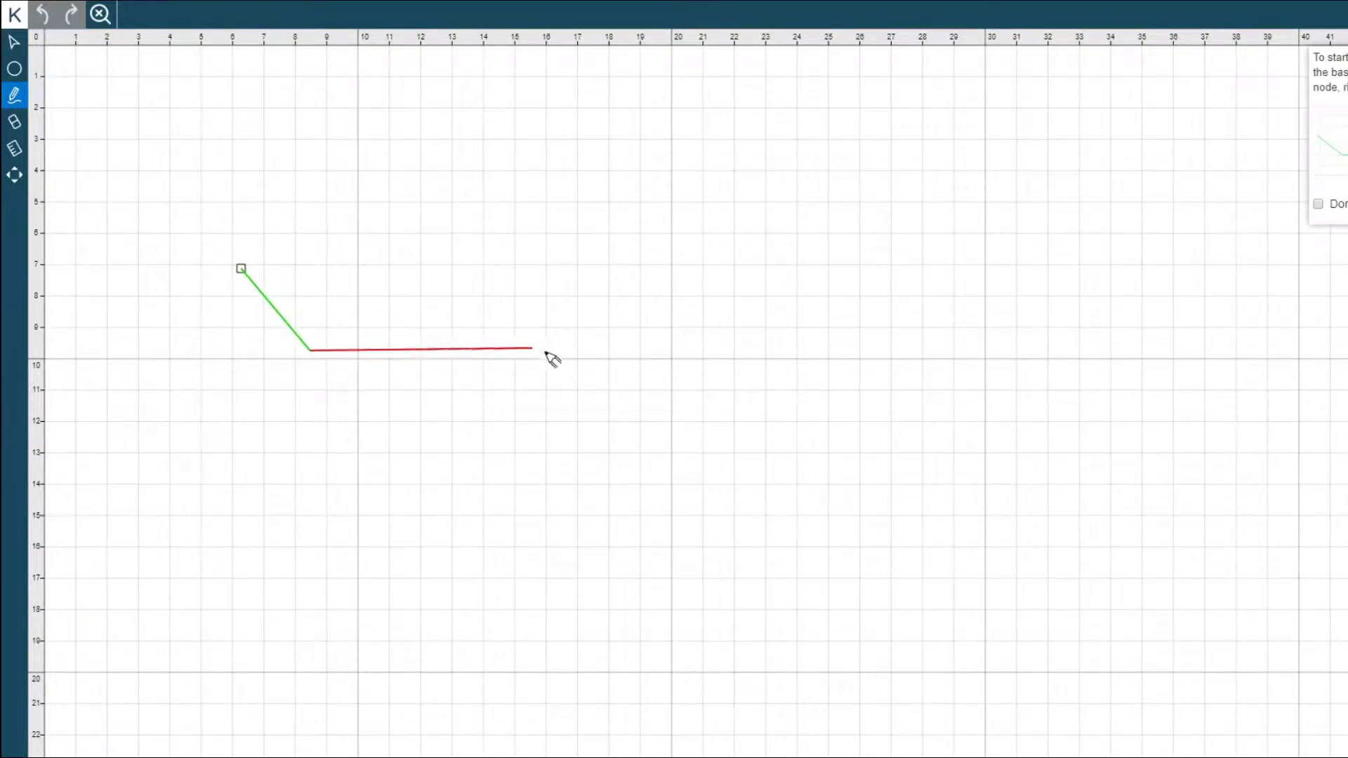
click(578, 346)
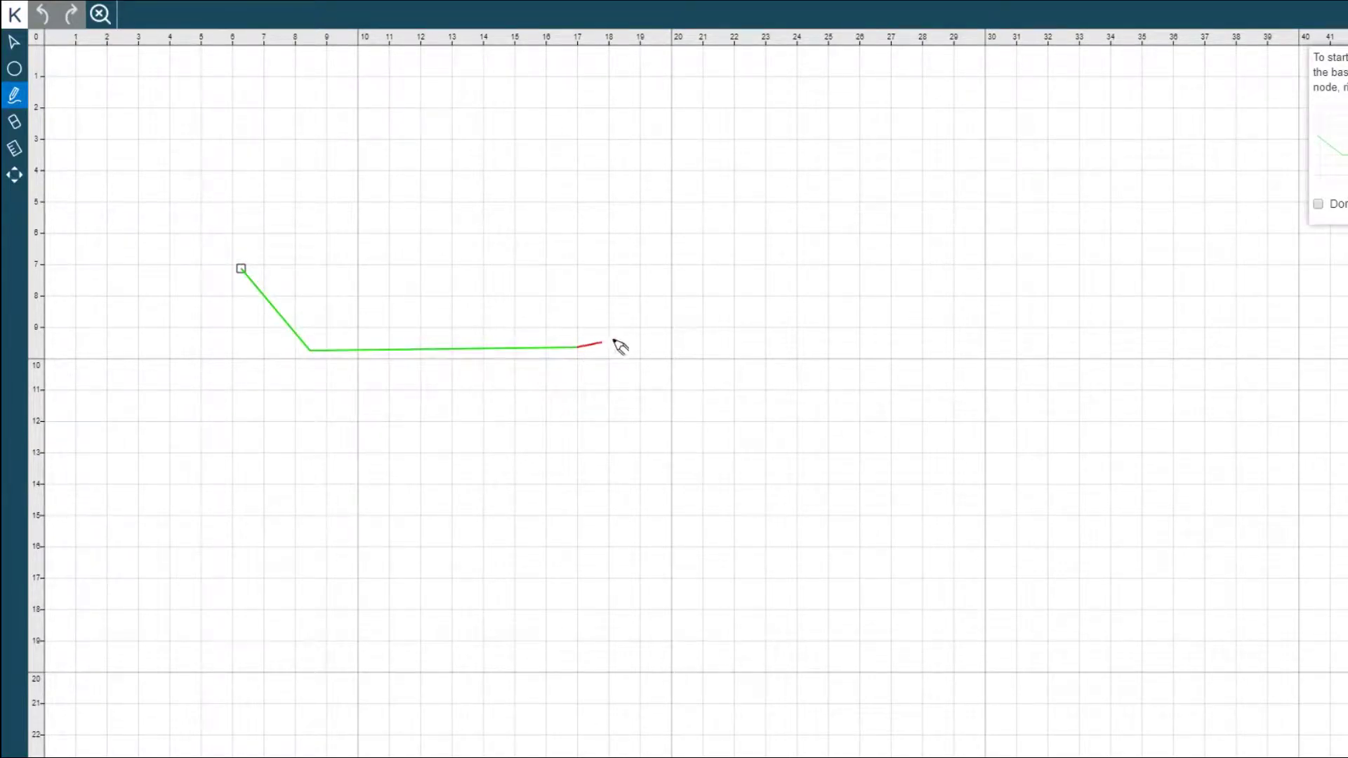
click(639, 301)
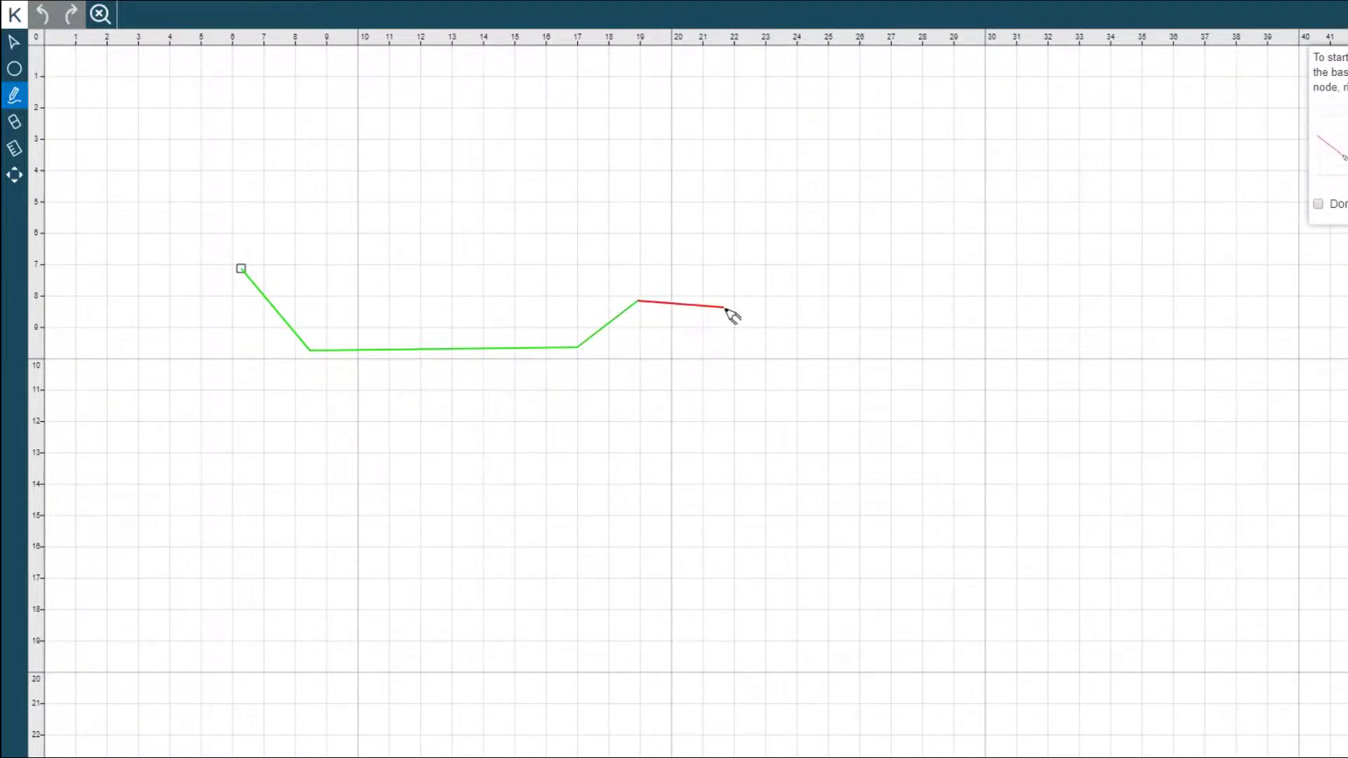
click(825, 314)
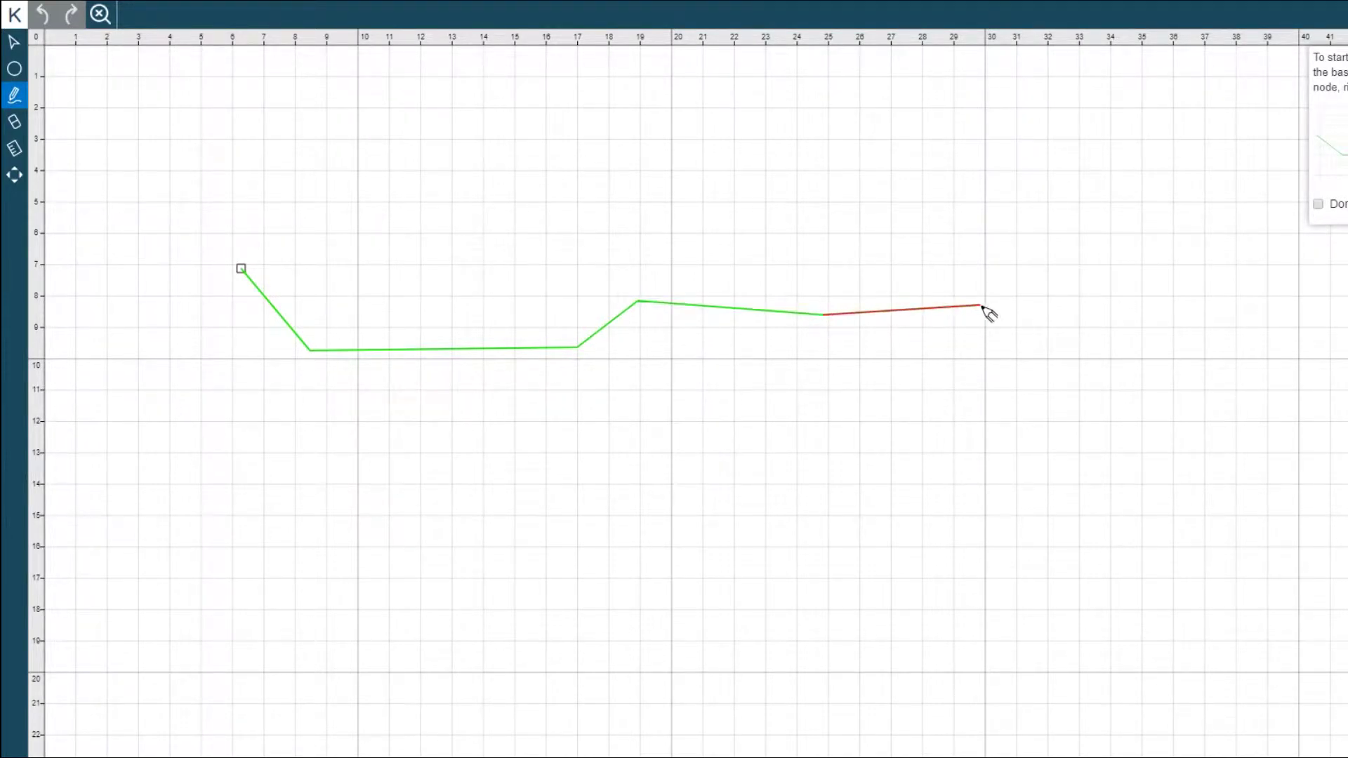
click(981, 305)
click(993, 320)
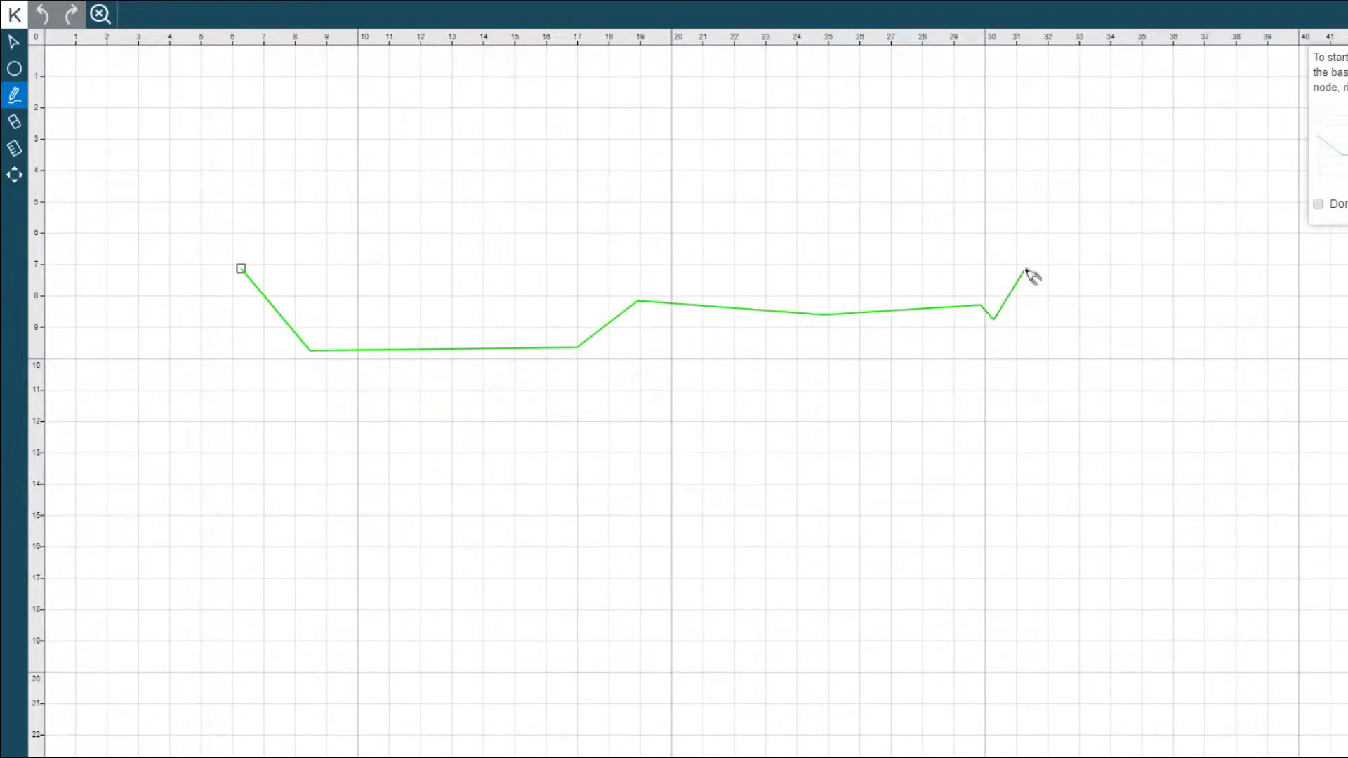
click(1023, 268)
click(981, 253)
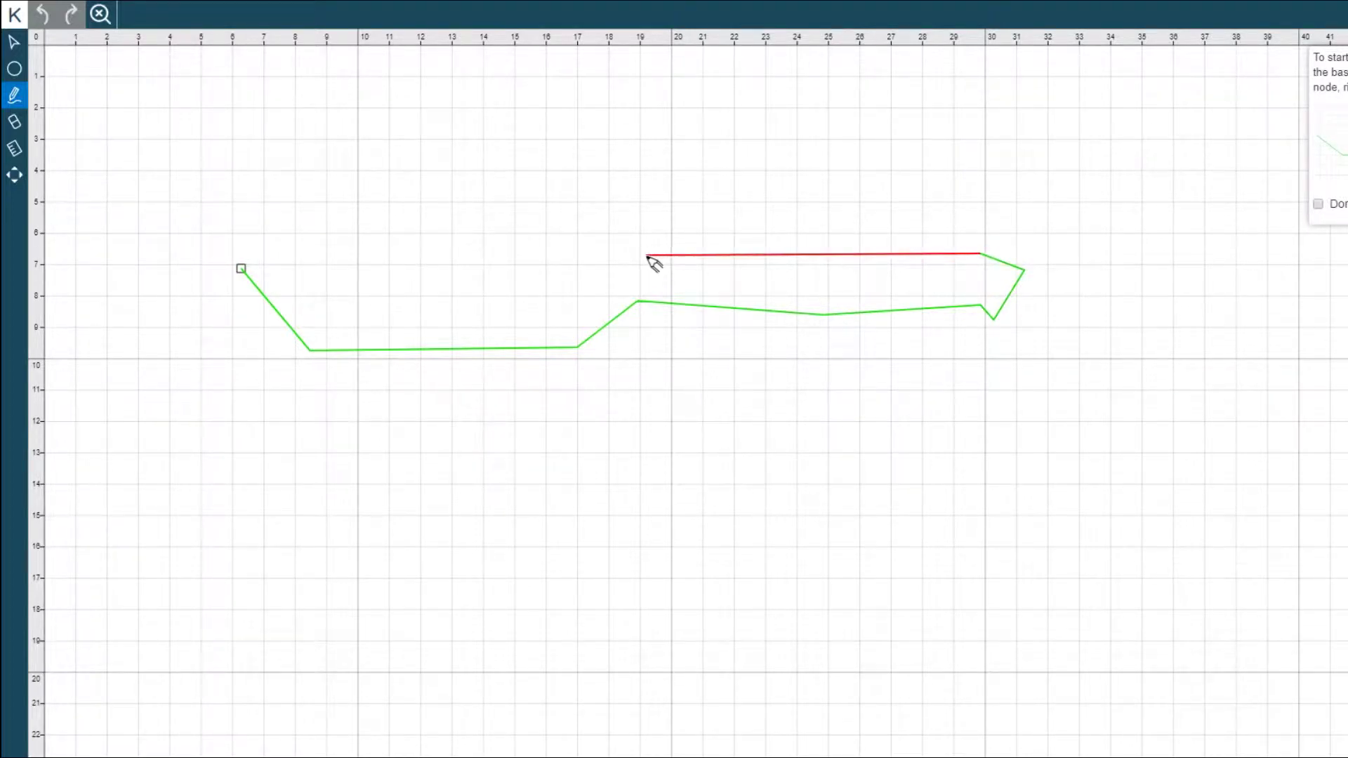
click(637, 253)
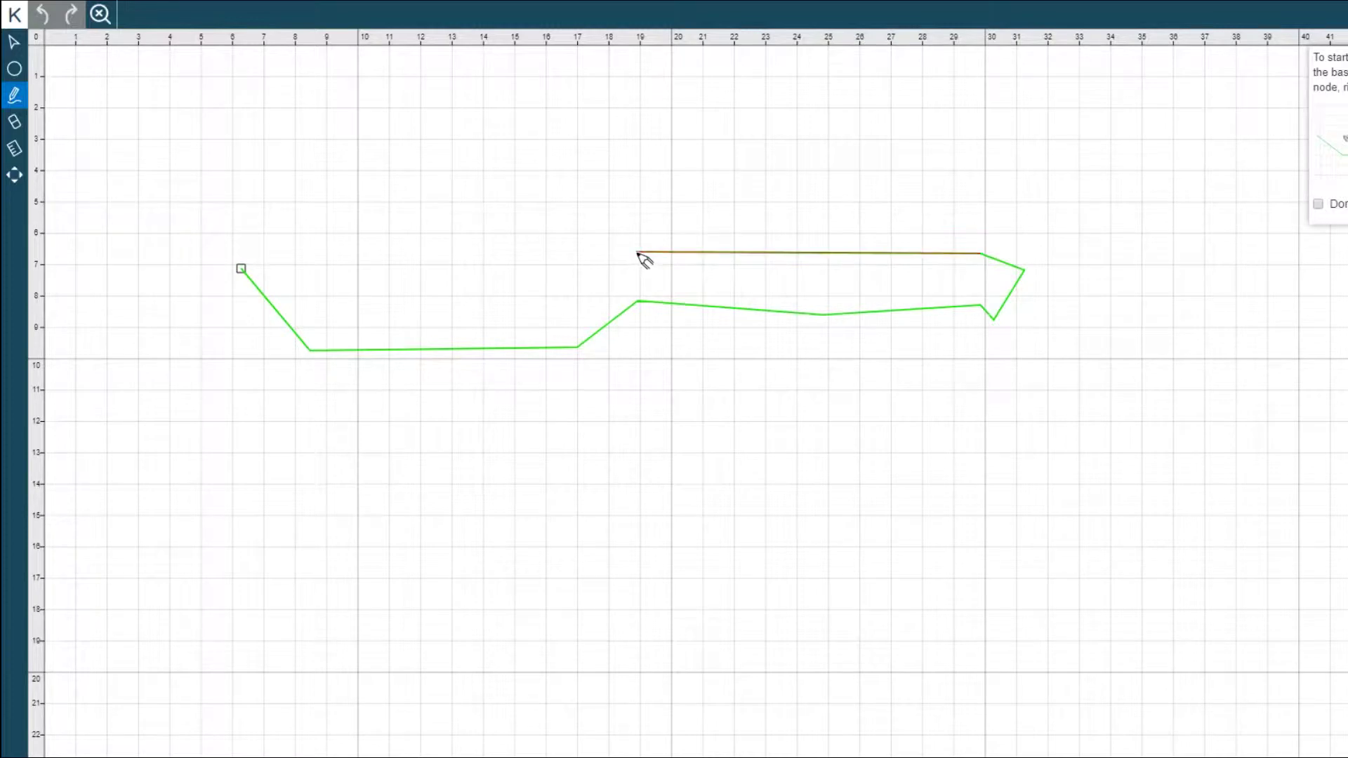
click(241, 269)
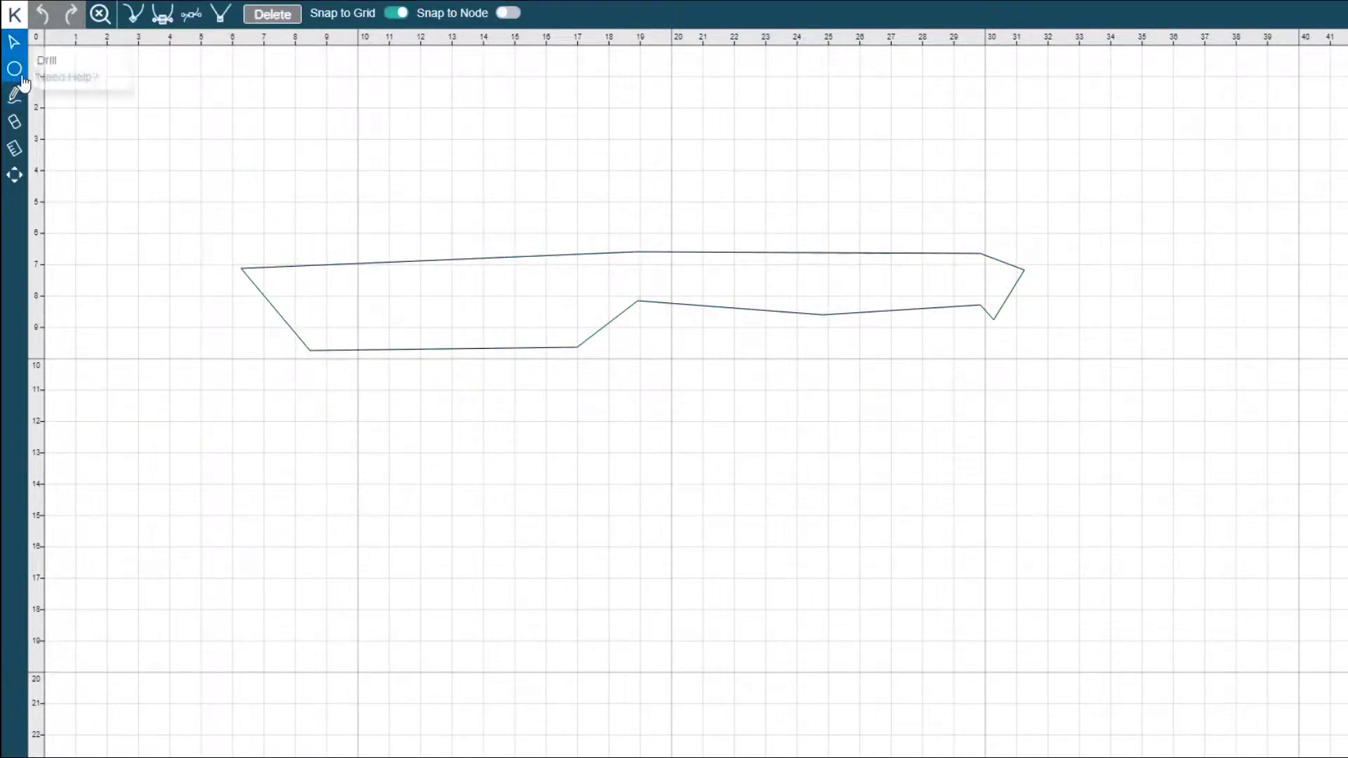
click(14, 175)
mouse_move(620, 285)
mouse_down()
mouse_move(768, 346)
mouse_move(766, 366)
mouse_up()
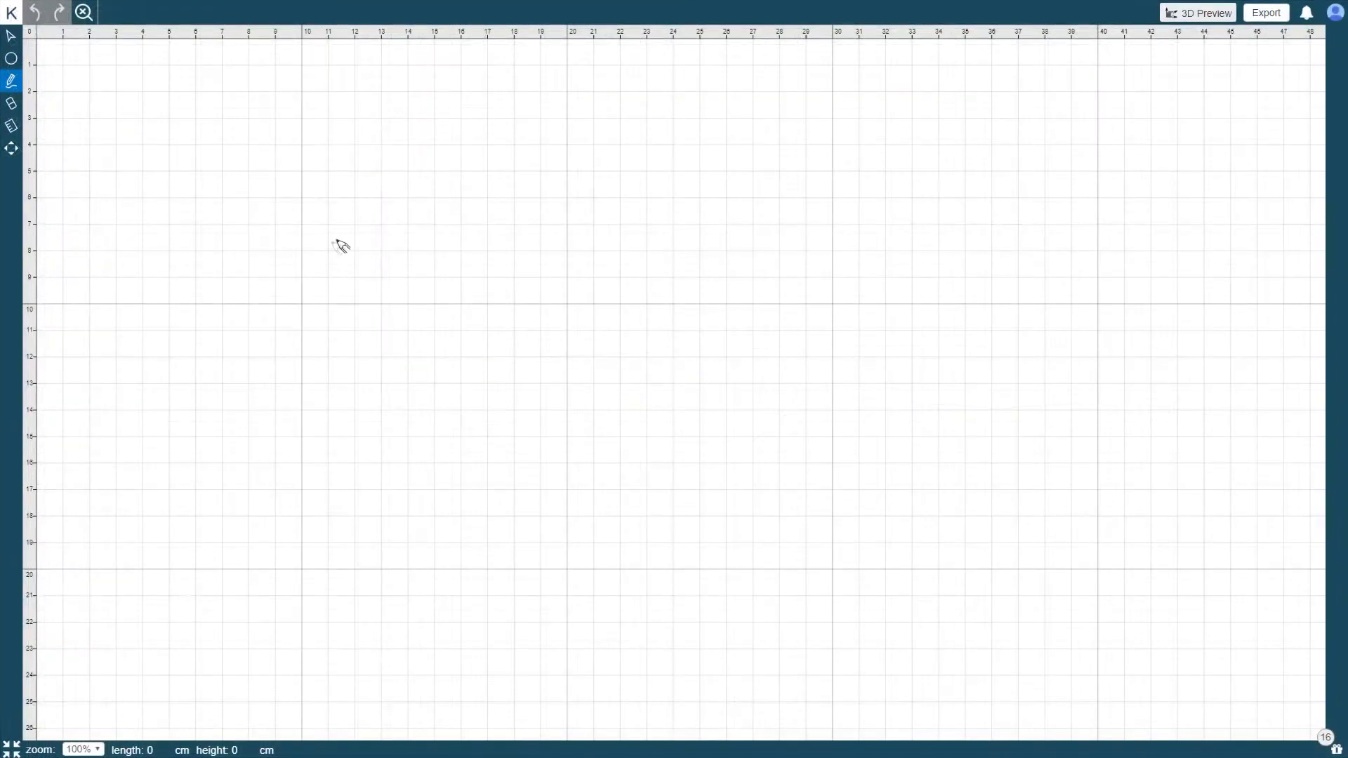
click(244, 227)
click(362, 358)
click(566, 353)
click(595, 280)
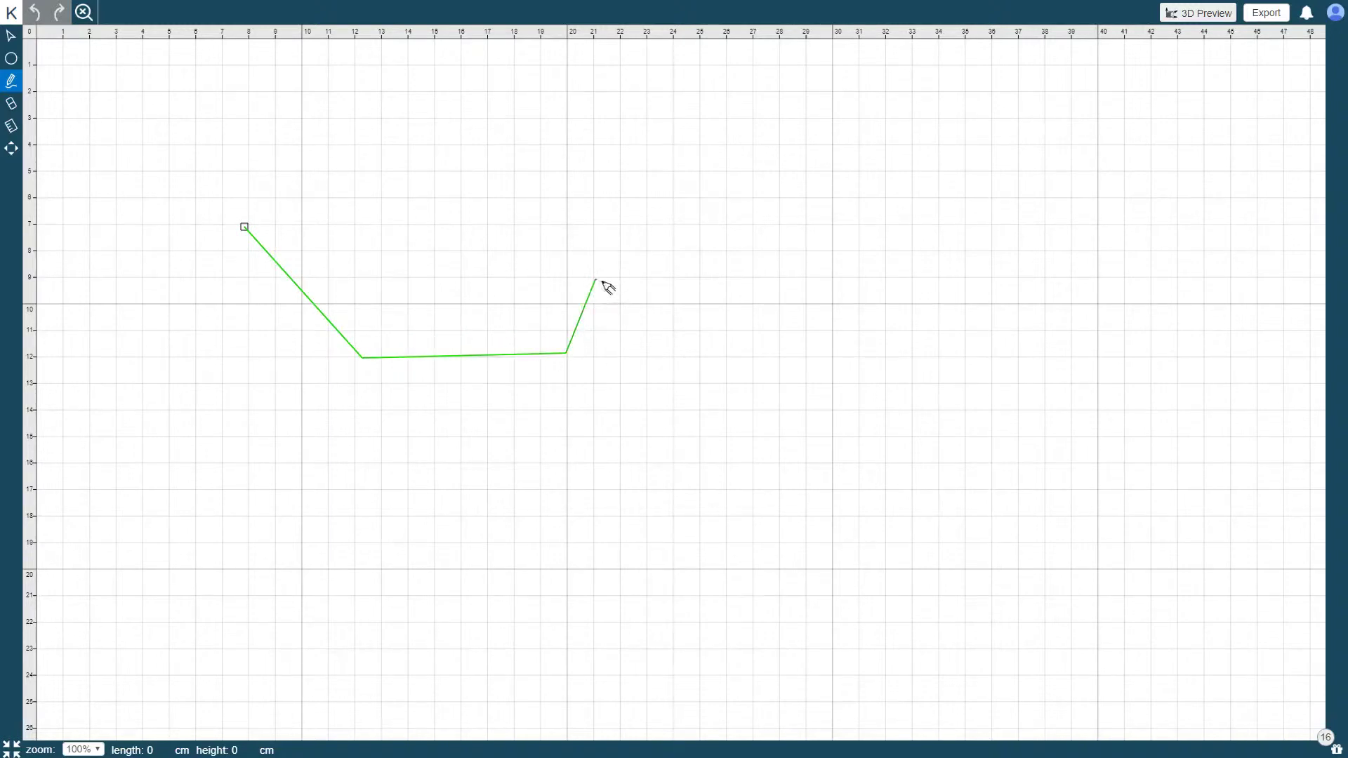
click(773, 299)
click(947, 279)
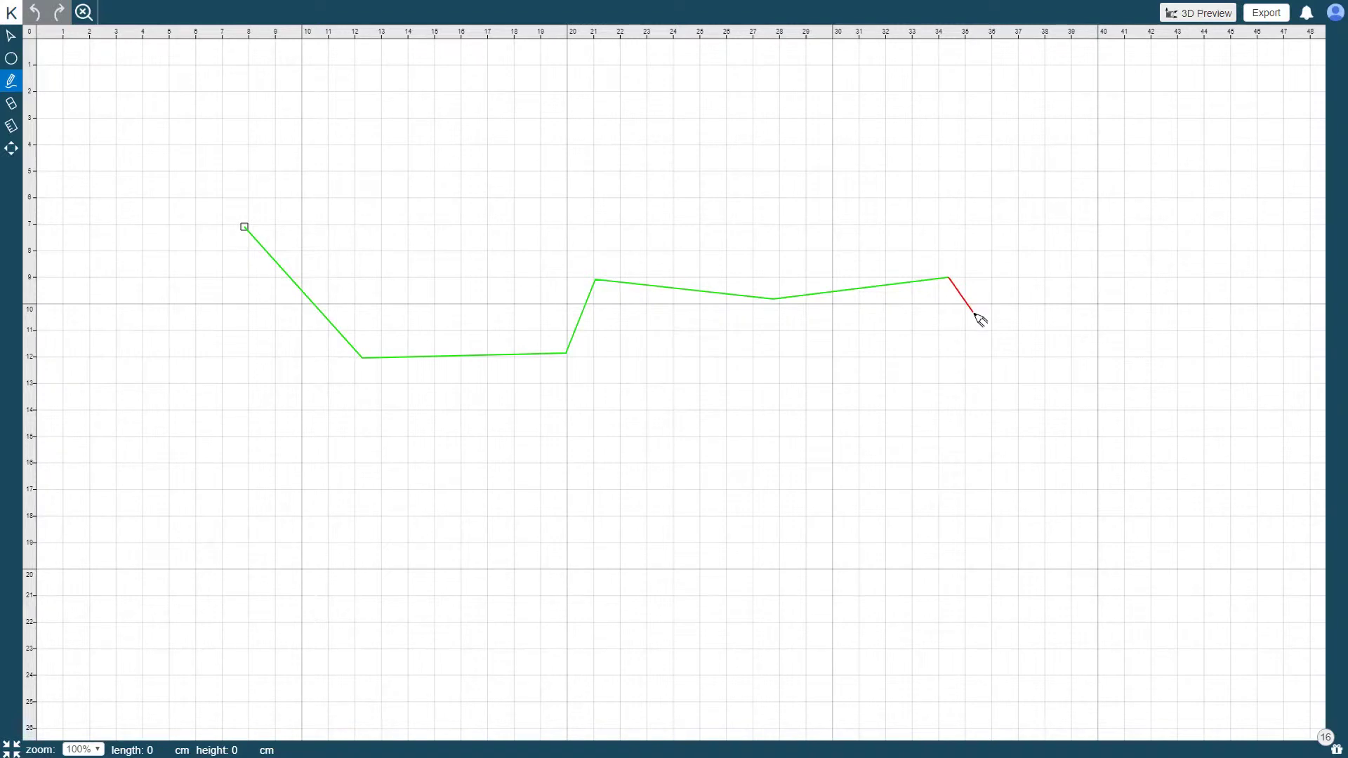
key(Escape)
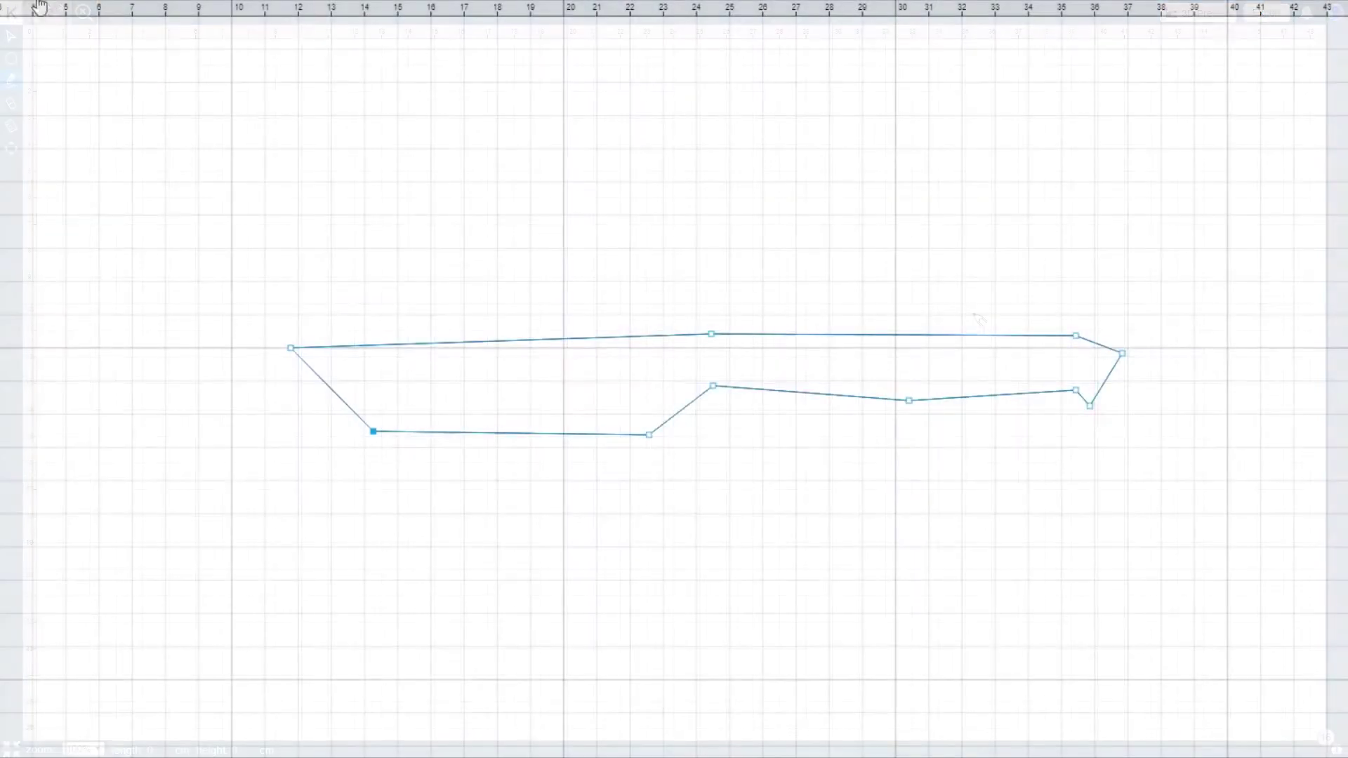
Curve the blade's lower belly node with flattened handles, and adjust the node at the blade's heel
double_click(373, 431)
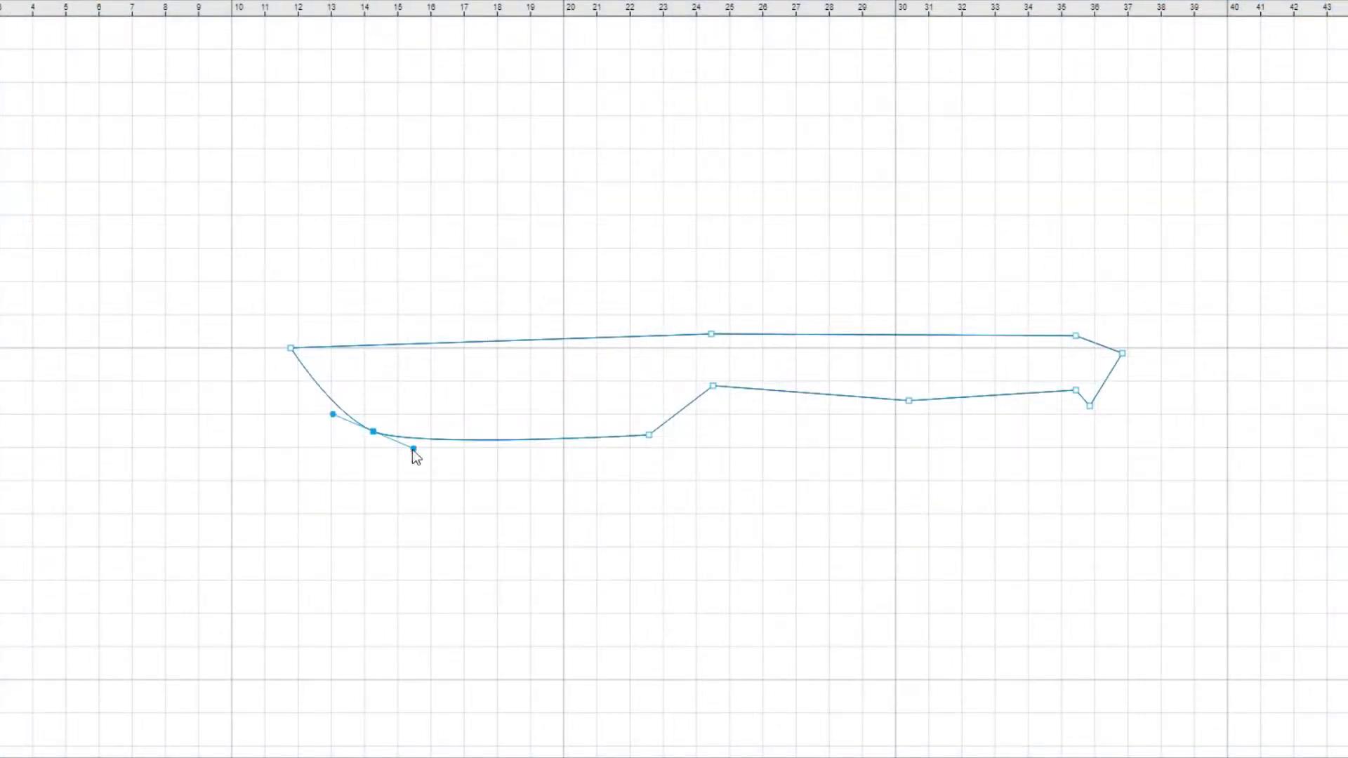
drag(412, 449, 414, 439)
click(689, 454)
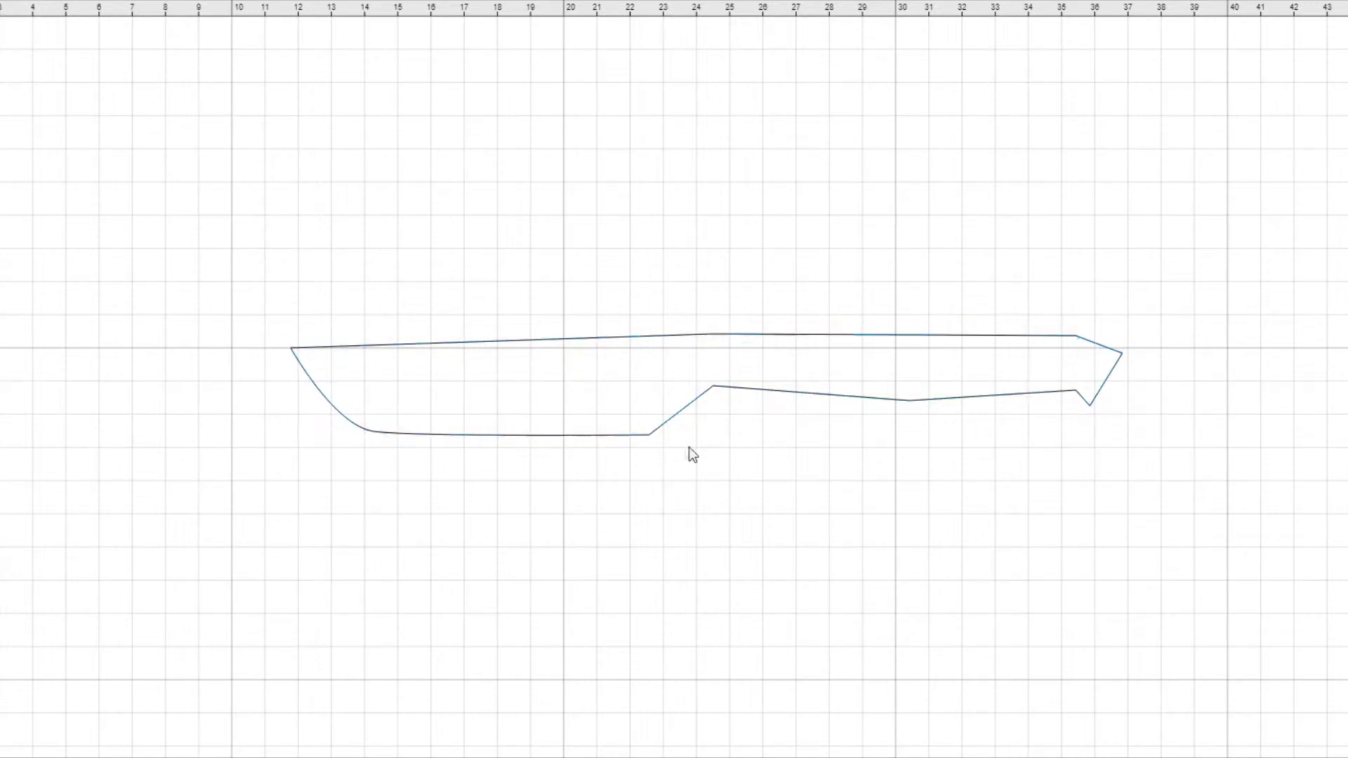
click(650, 435)
drag(649, 435, 687, 433)
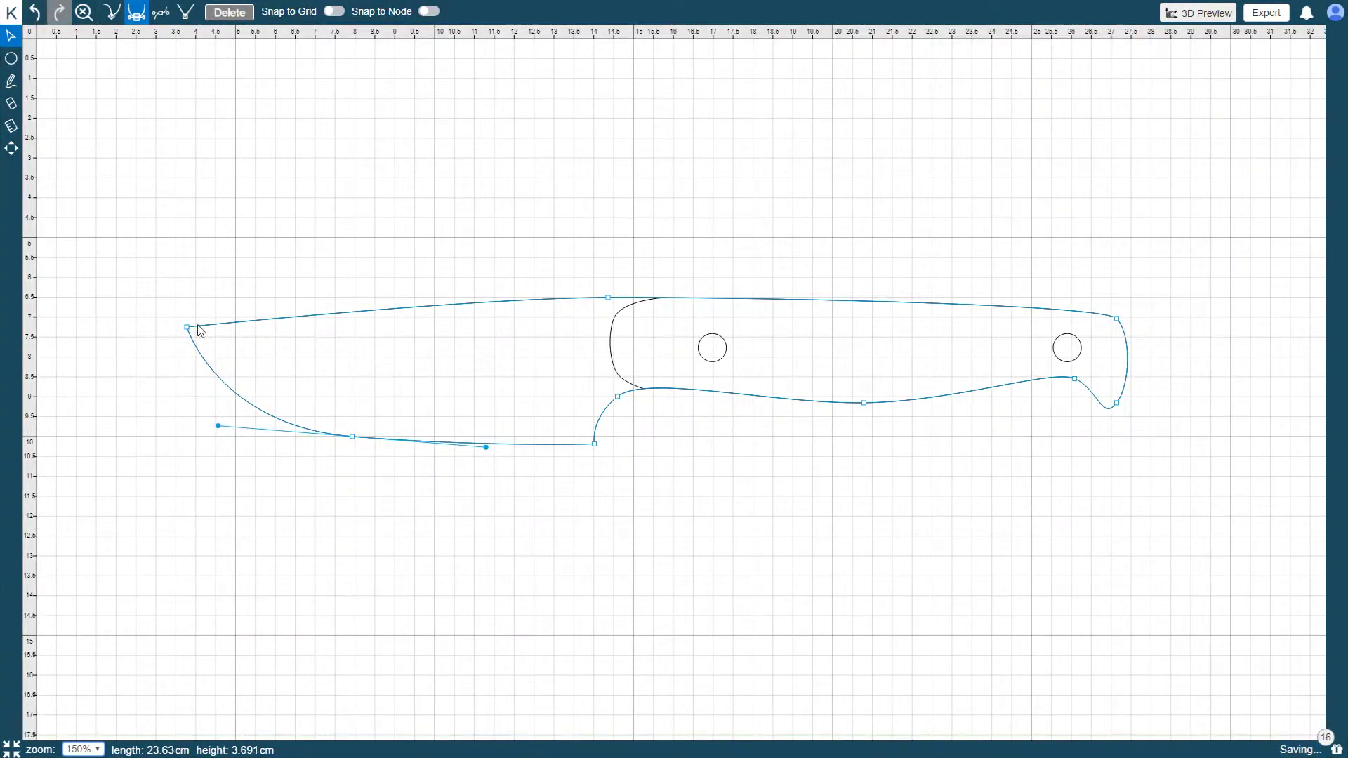
Lower the blade tip node slightly and shorten the curve handles of the belly node on the cutting edge
drag(188, 328, 187, 324)
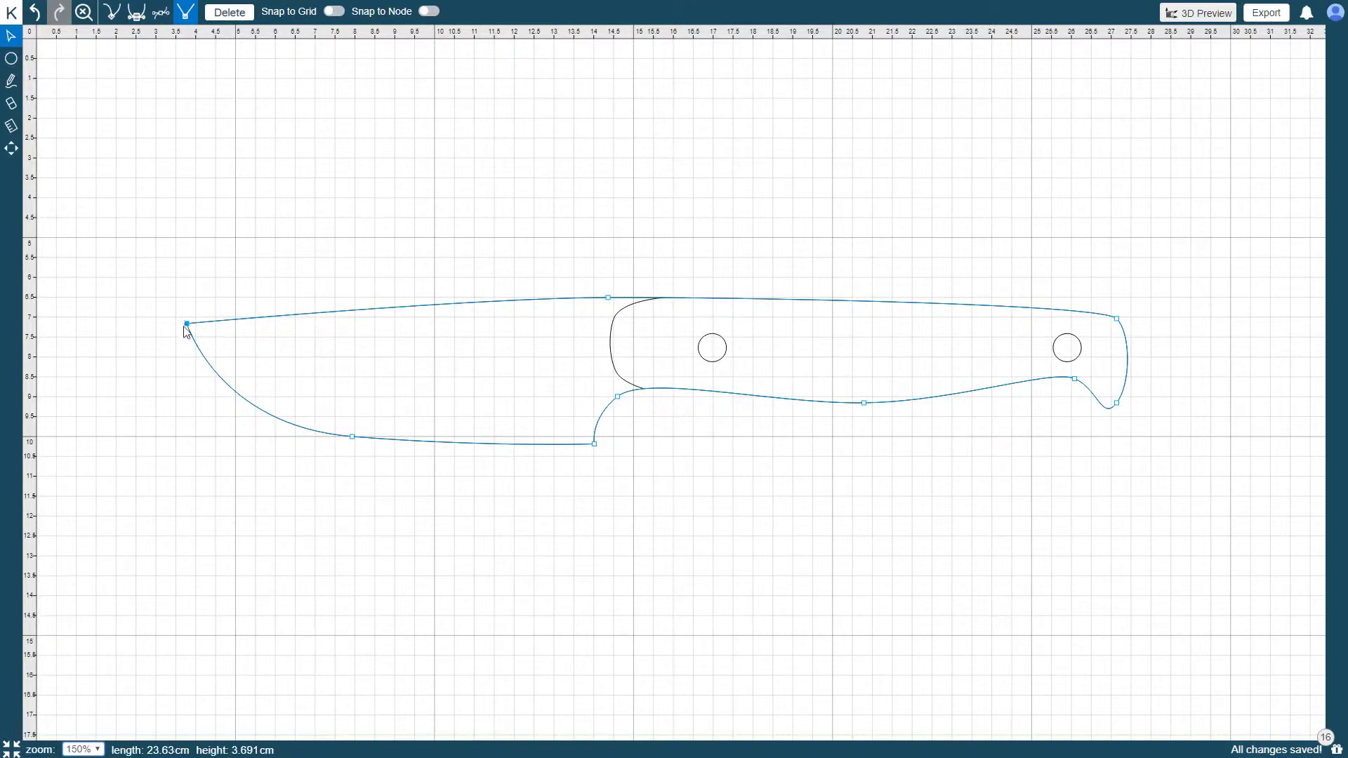
drag(187, 323, 183, 334)
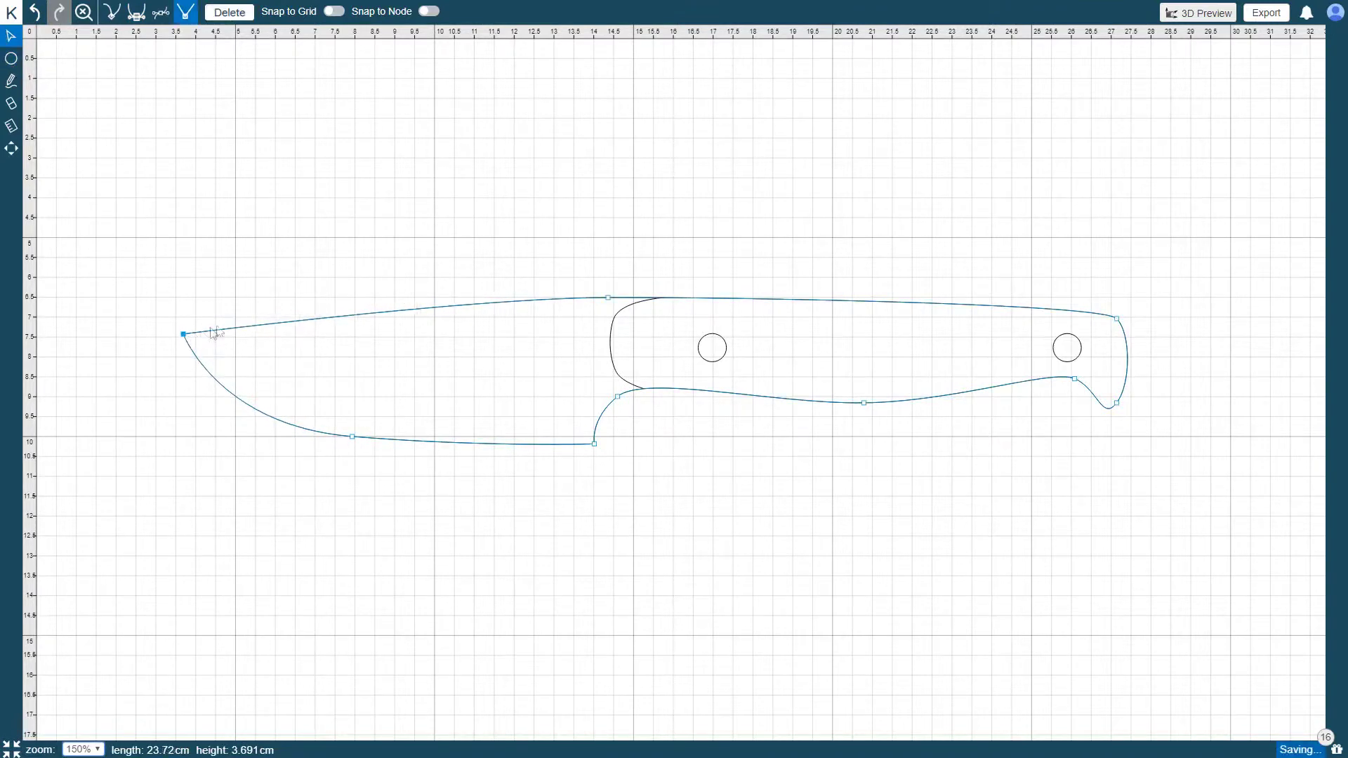
click(236, 307)
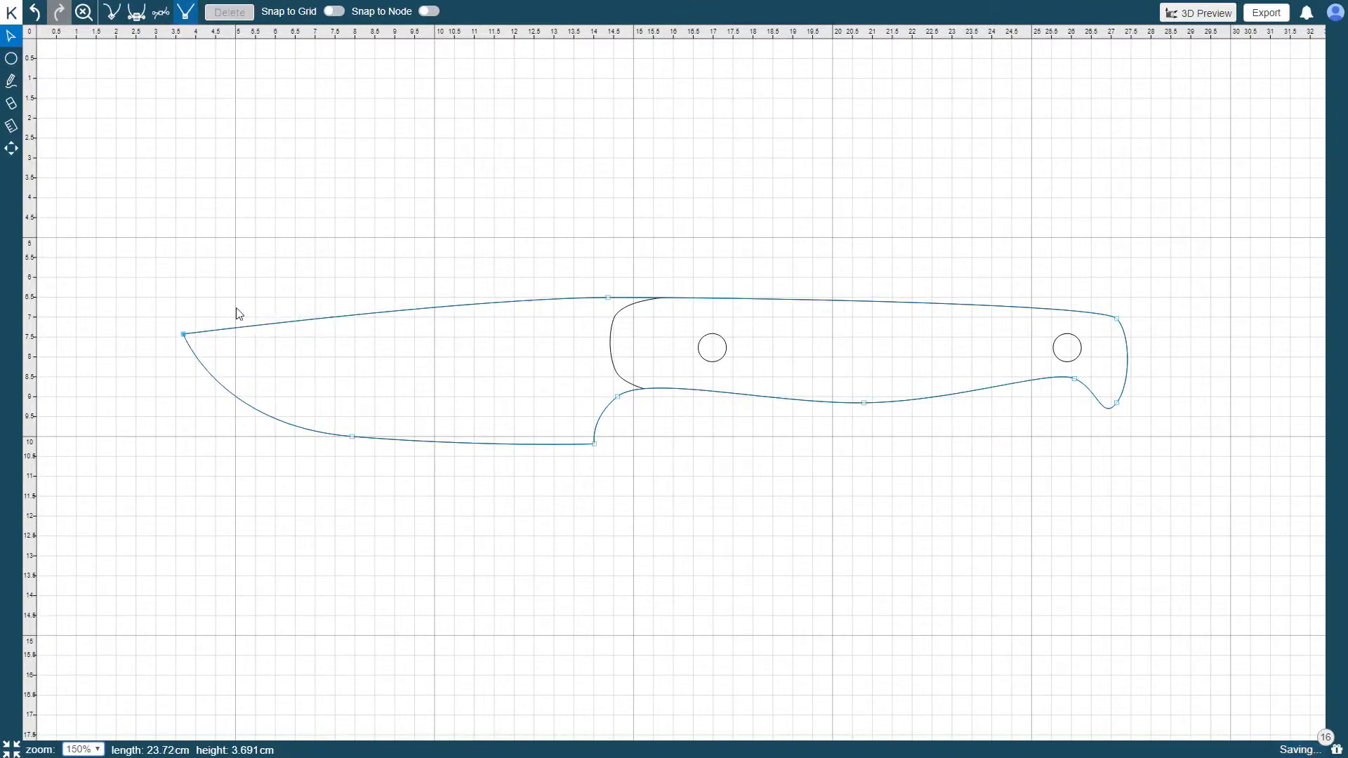
click(352, 438)
drag(487, 446, 479, 447)
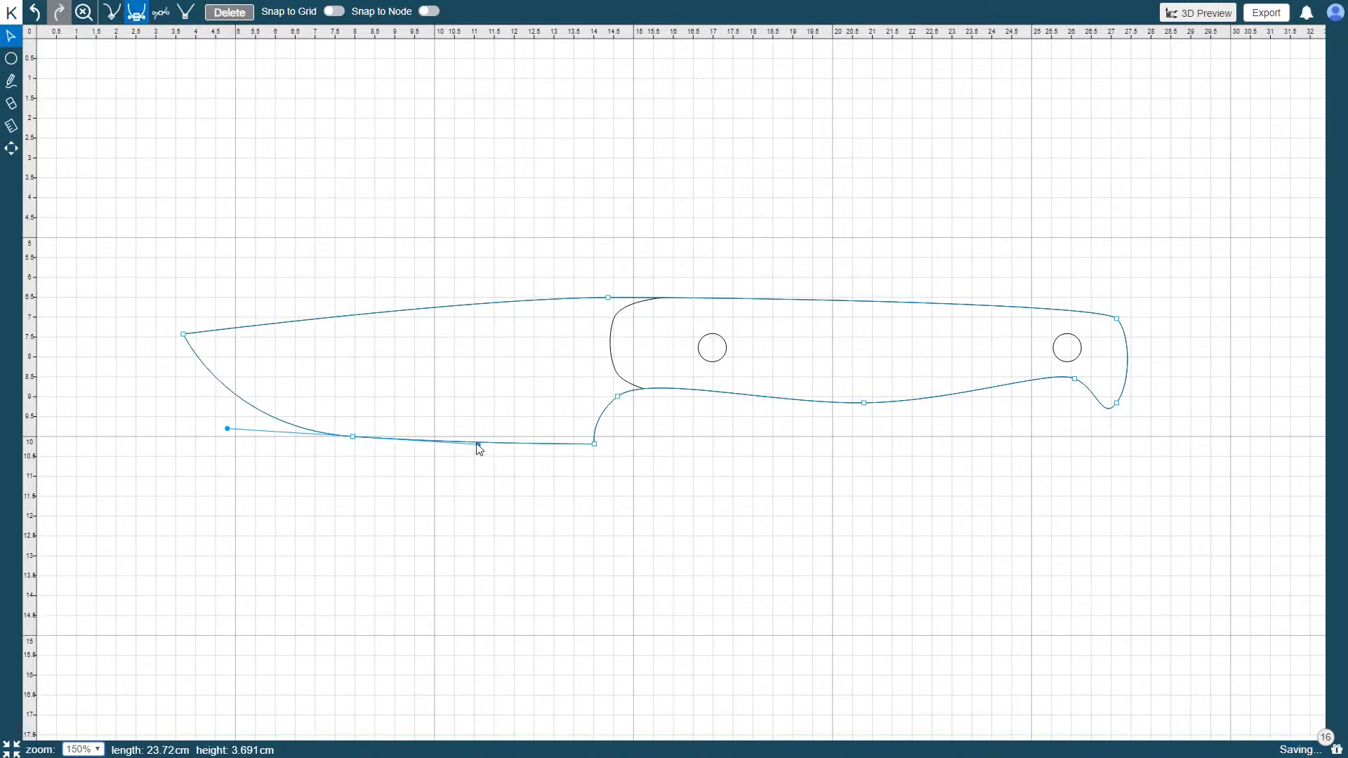
Compare the corner node at the blade's heel with the smooth node midway along the handle's lower edge
click(605, 444)
click(595, 444)
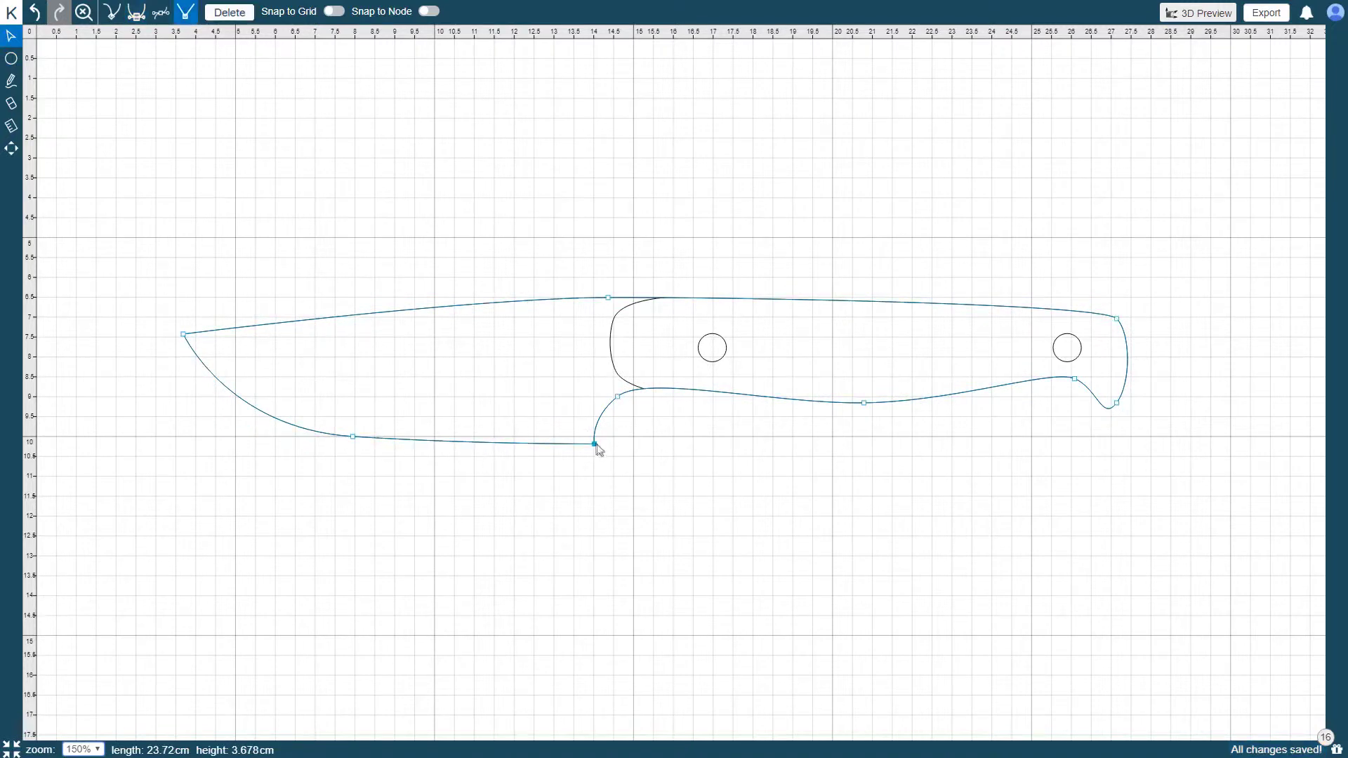
click(865, 404)
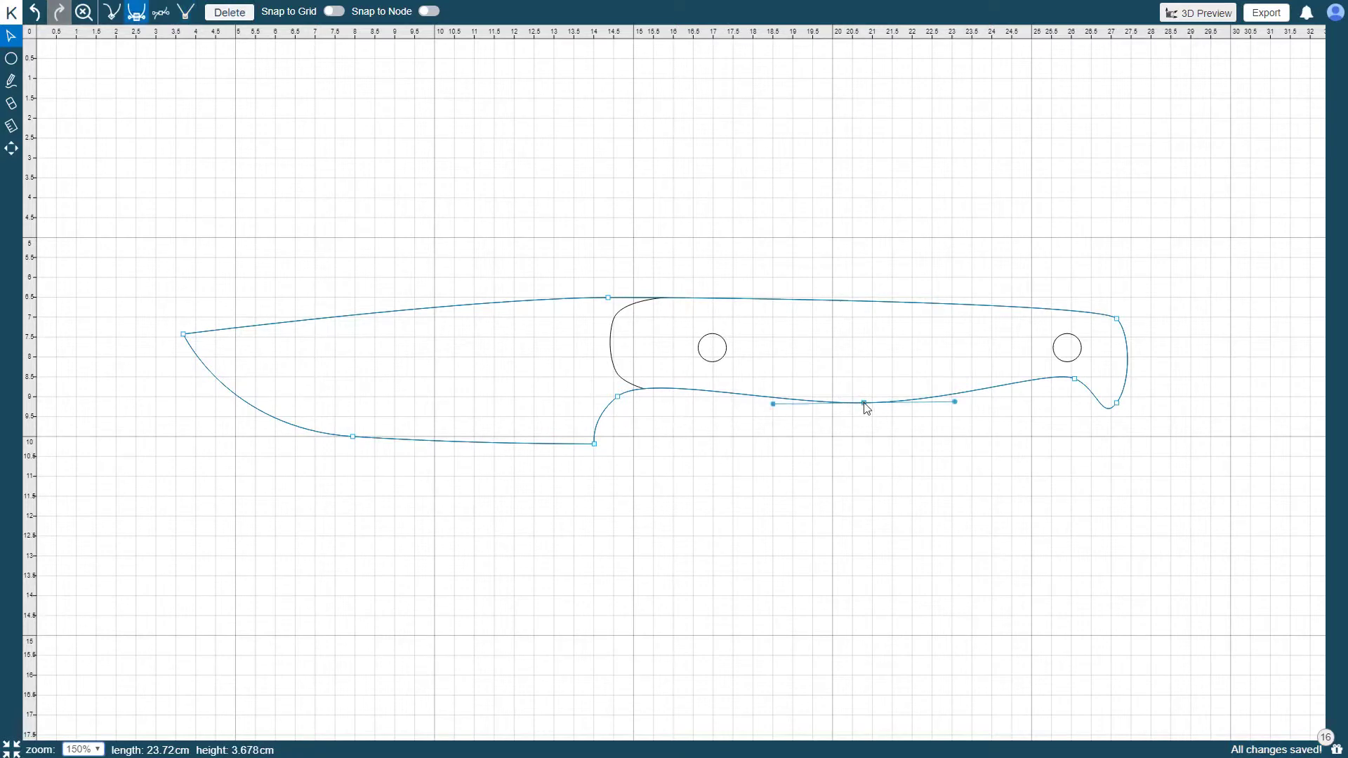
click(650, 474)
click(594, 444)
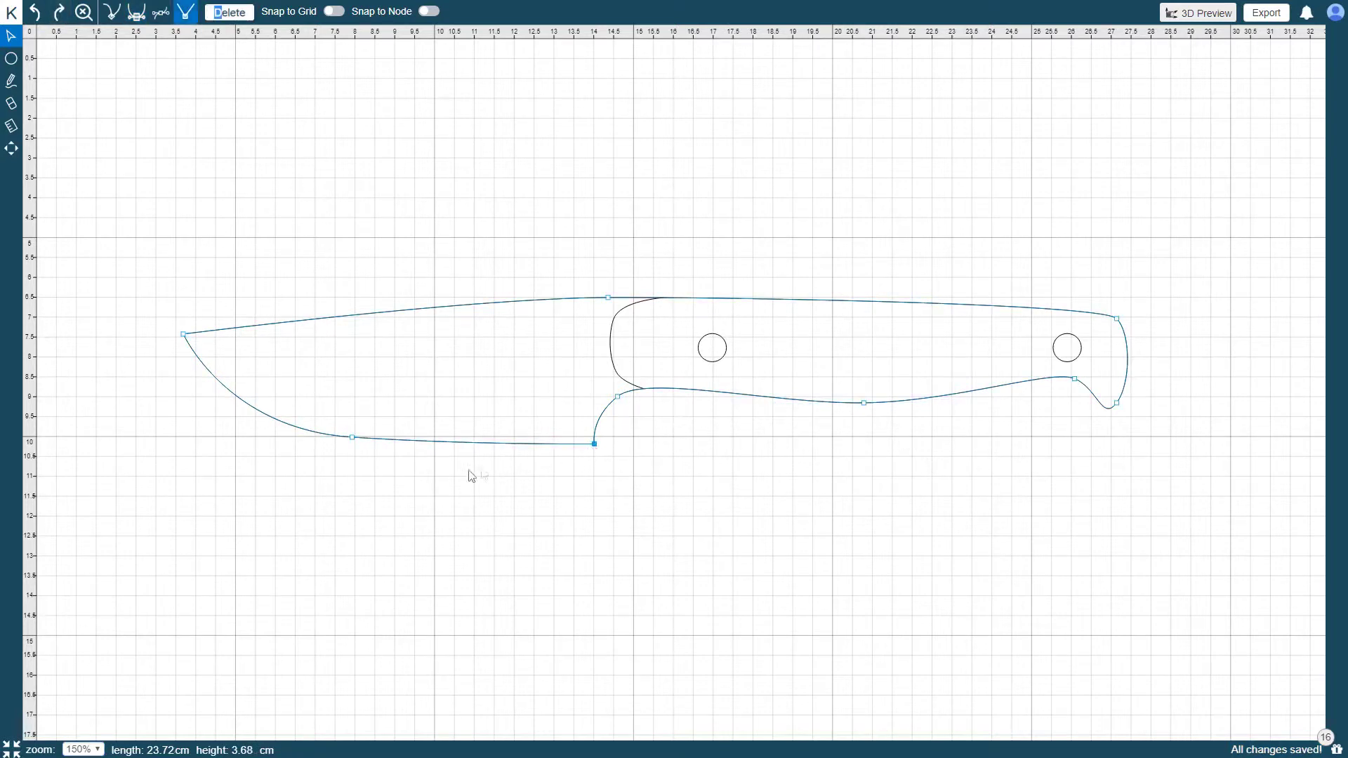
click(433, 446)
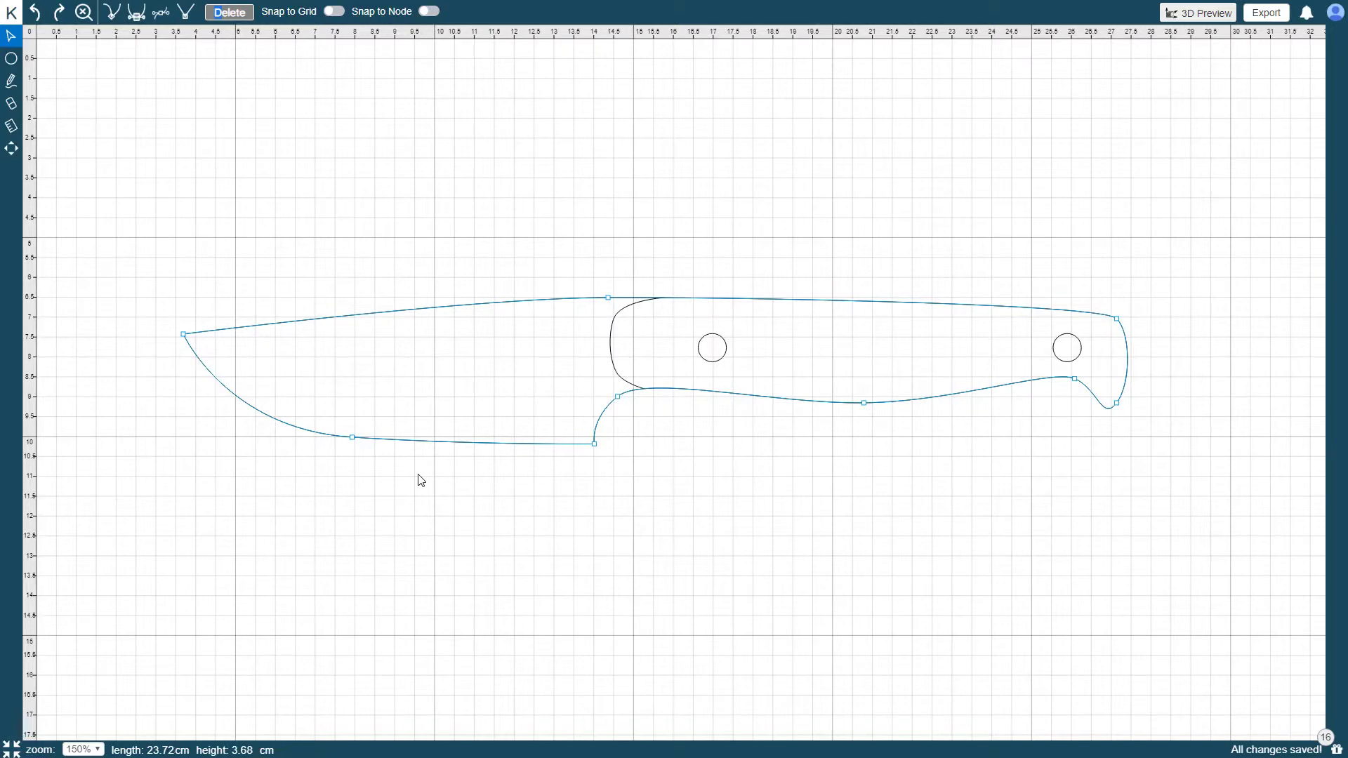
Lengthen the belly node's curve handles slightly and nudge the blade tip node upward
click(352, 438)
drag(230, 430, 221, 431)
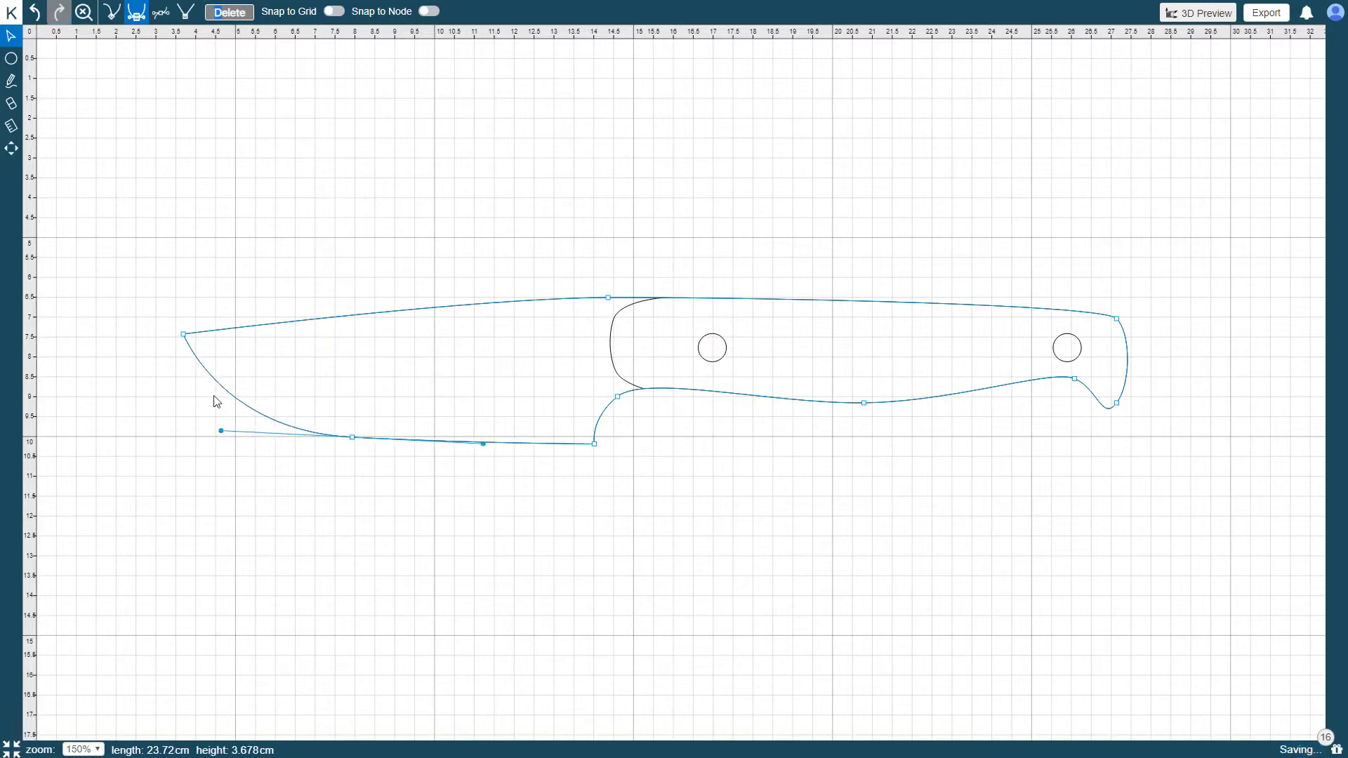
drag(183, 334, 183, 330)
Shift the upper node of the blade-handle dividing line toward the handle, and delete the node midway along the handle's lower edge
click(613, 320)
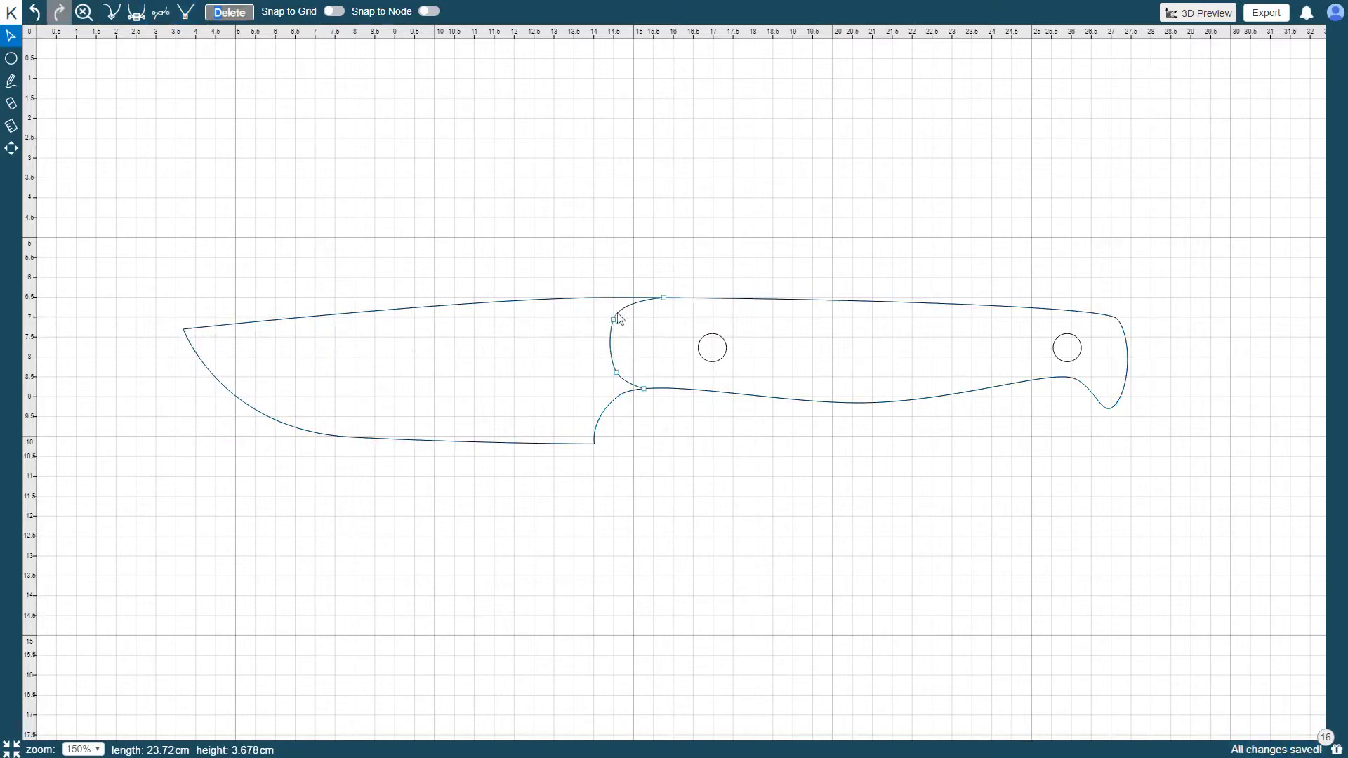
click(615, 321)
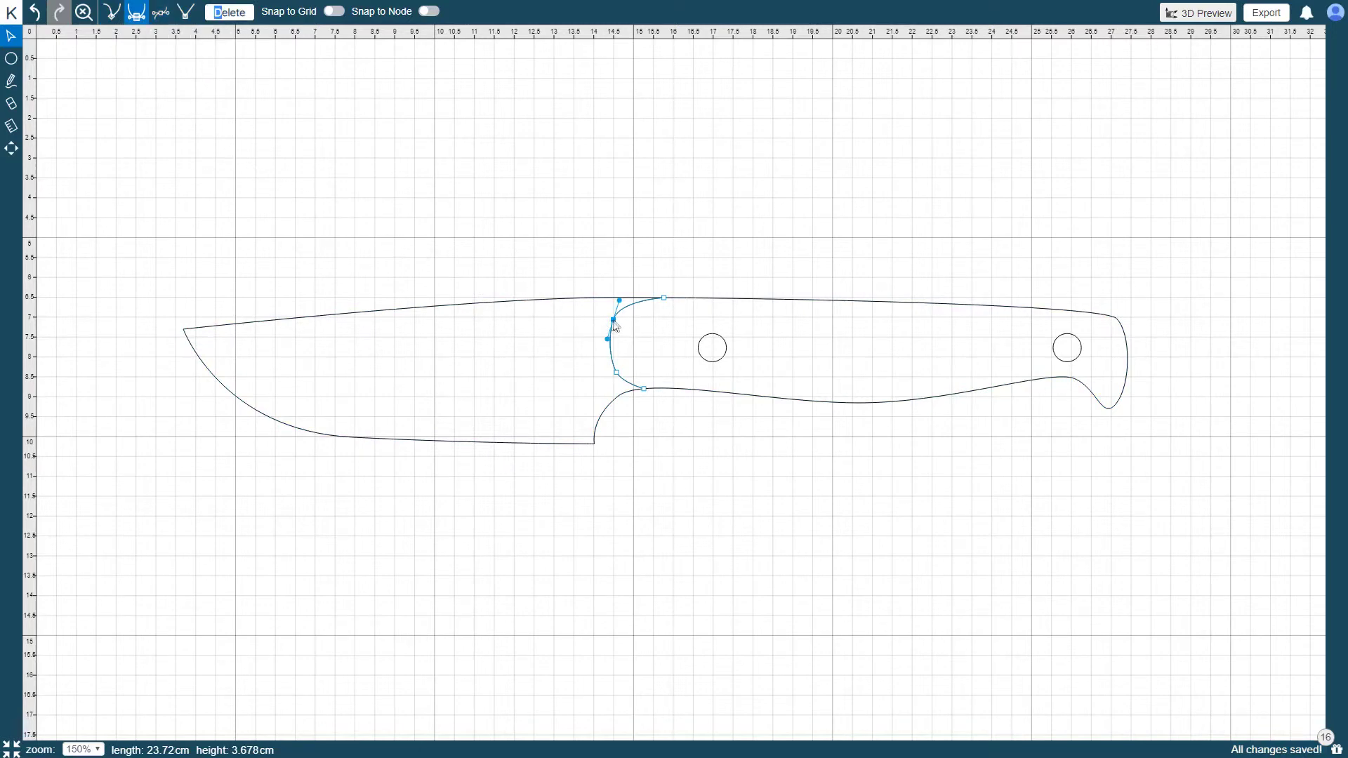
mouse_move(613, 322)
mouse_down()
mouse_move(600, 324)
mouse_move(618, 330)
mouse_up()
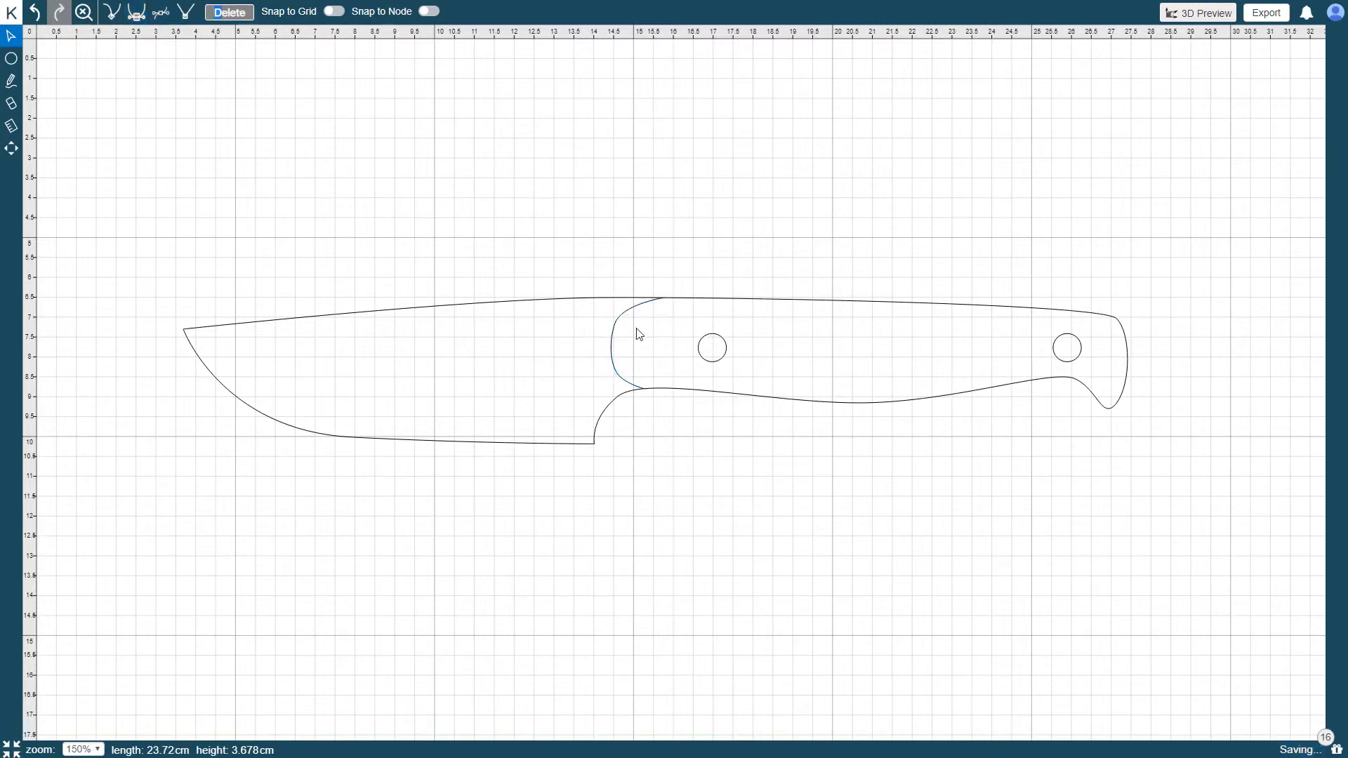
right_click(864, 403)
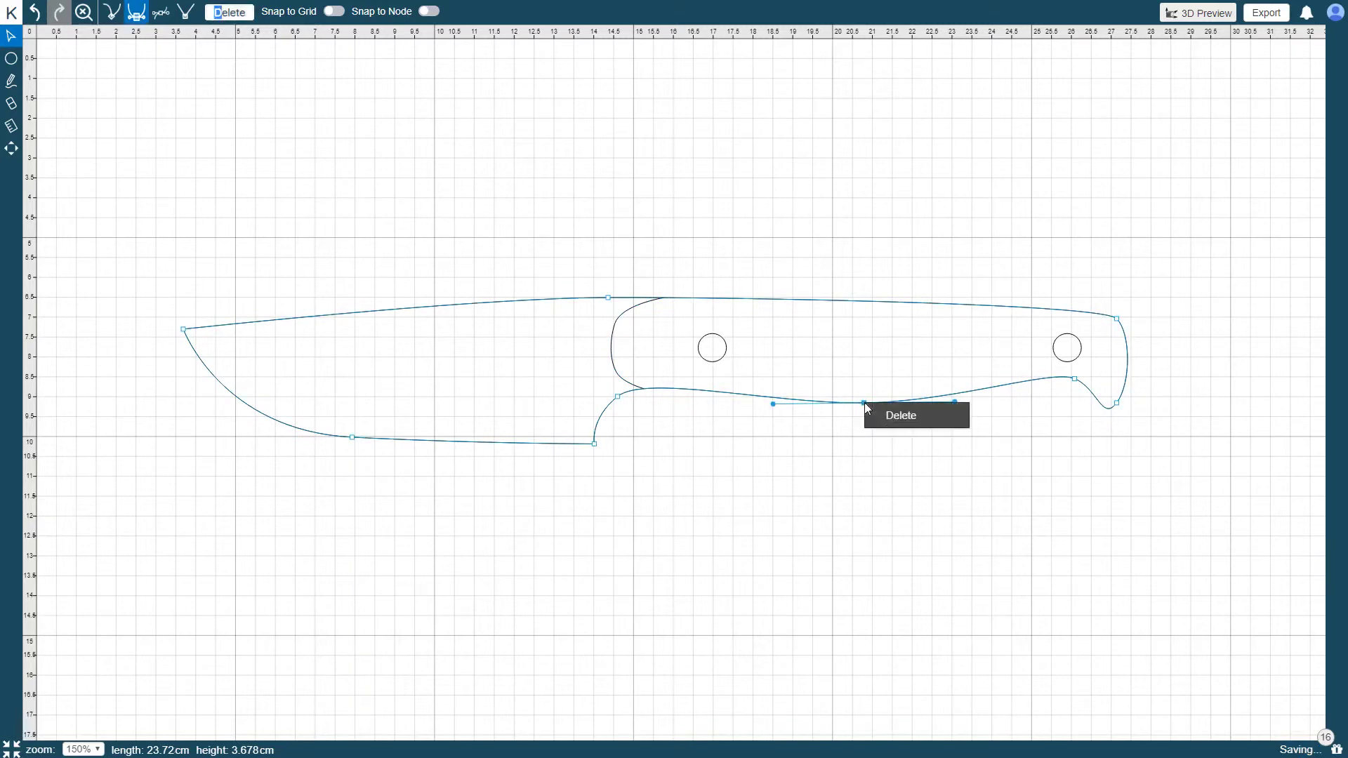
click(896, 419)
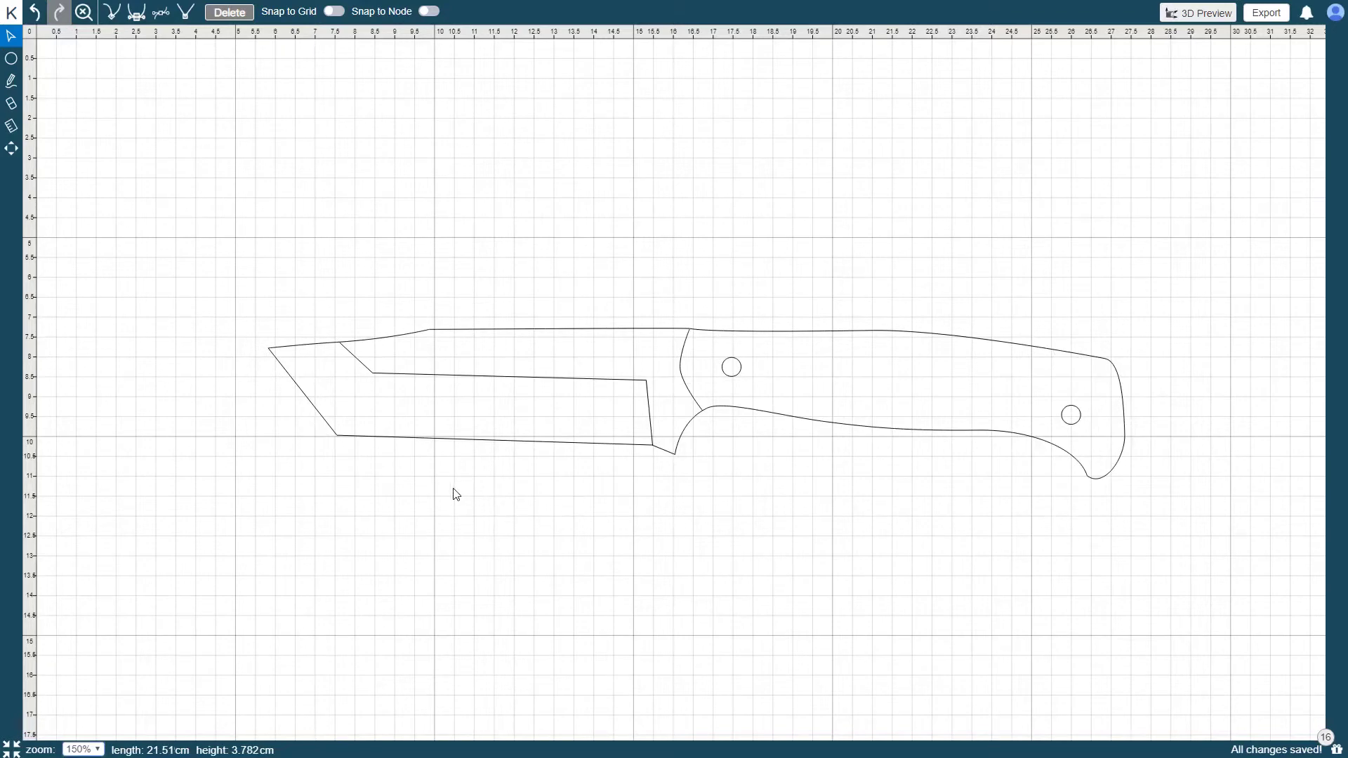
Nudge the tanto blade's lower corner node downward, and set the handle's lower-edge node and the spine node to the corner type
click(338, 436)
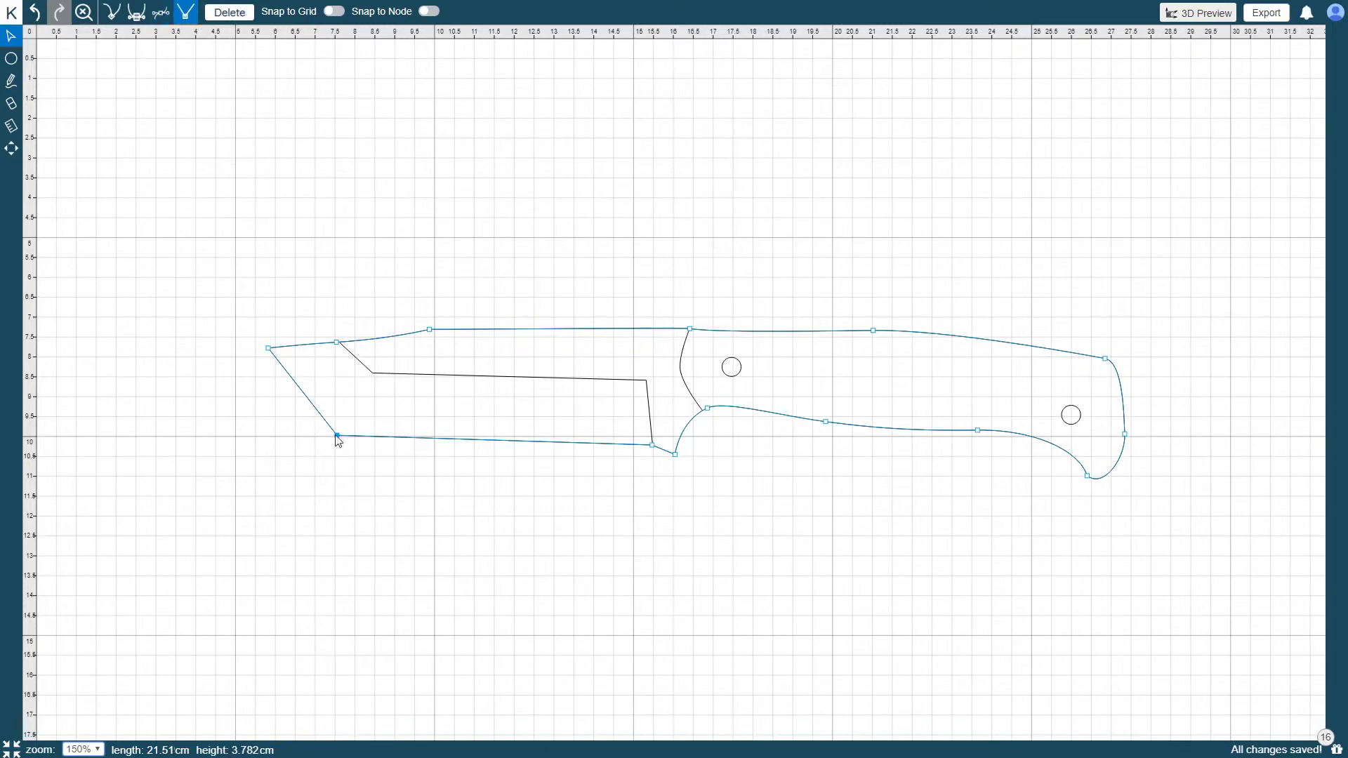
mouse_move(336, 435)
mouse_down()
mouse_move(351, 440)
mouse_move(351, 421)
mouse_move(338, 440)
mouse_up()
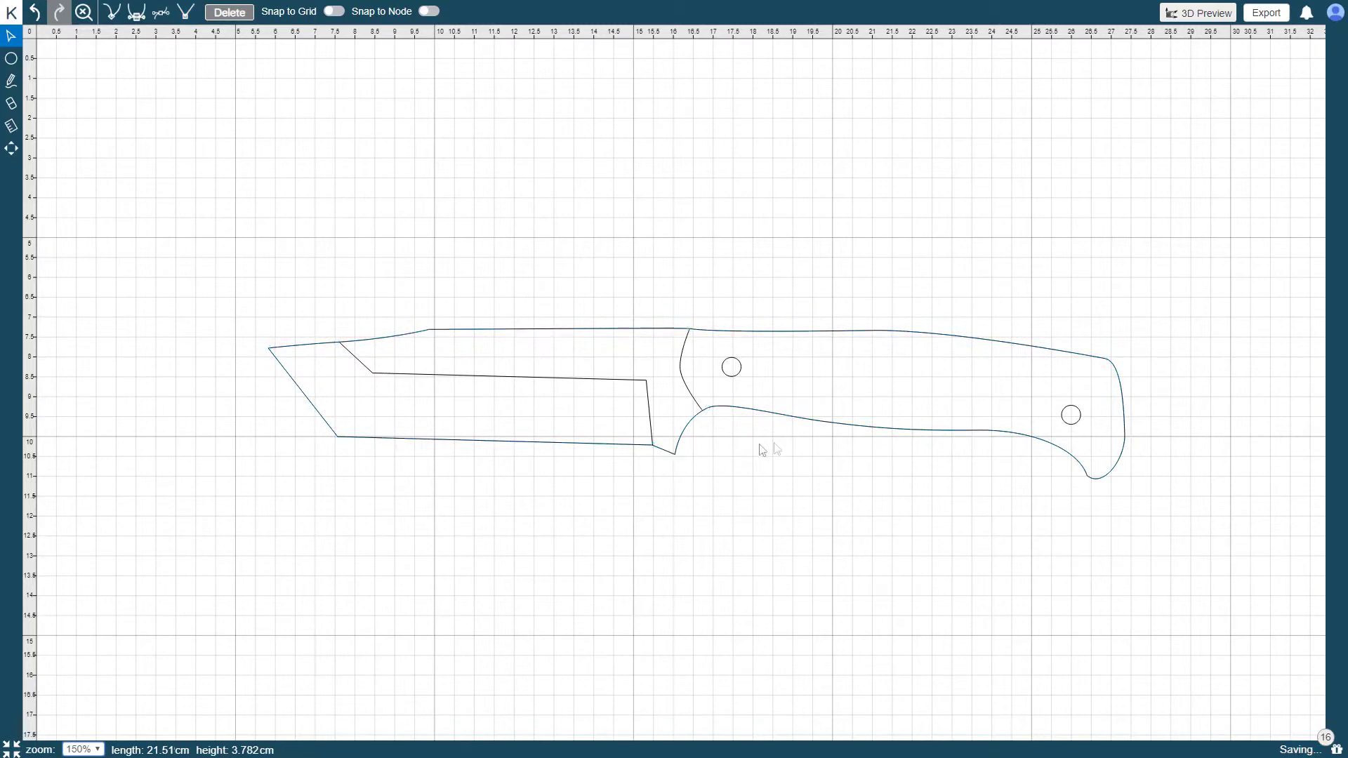
click(826, 423)
click(193, 21)
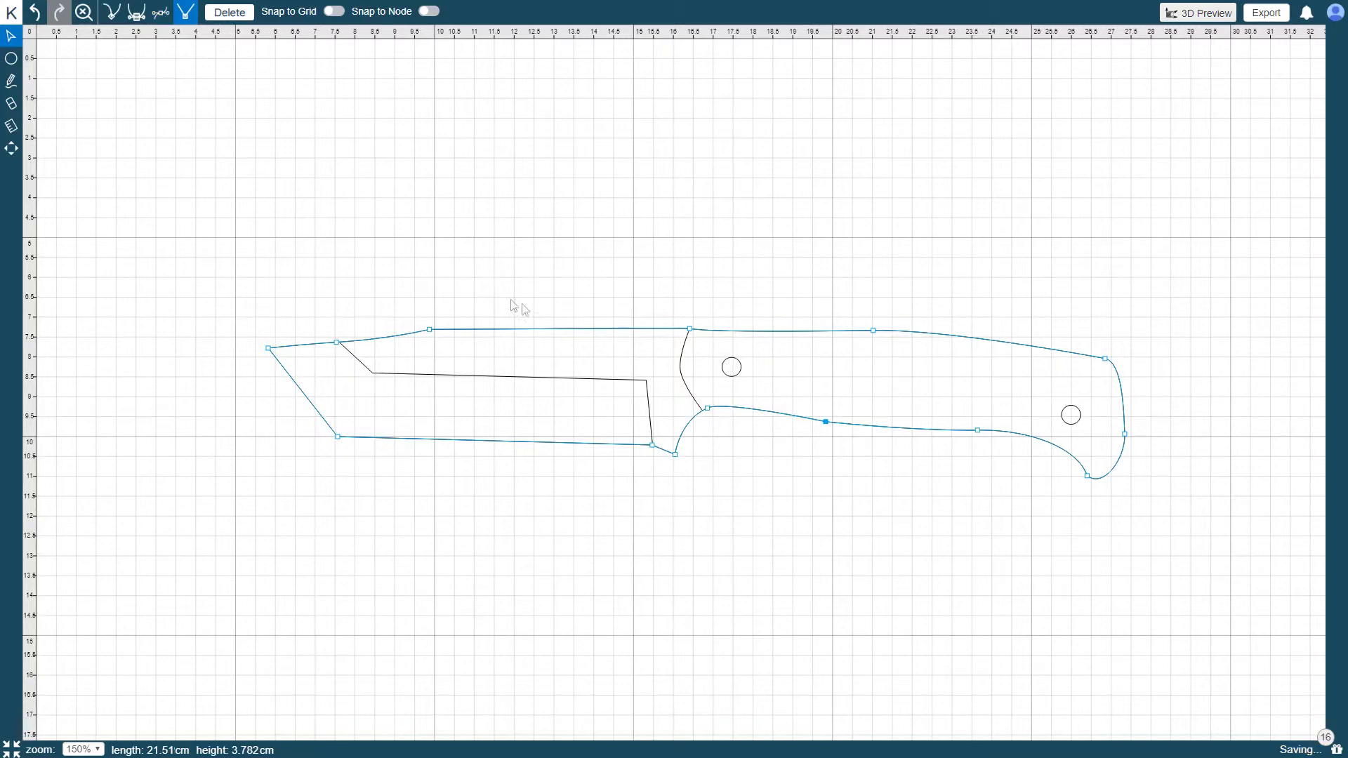
click(430, 331)
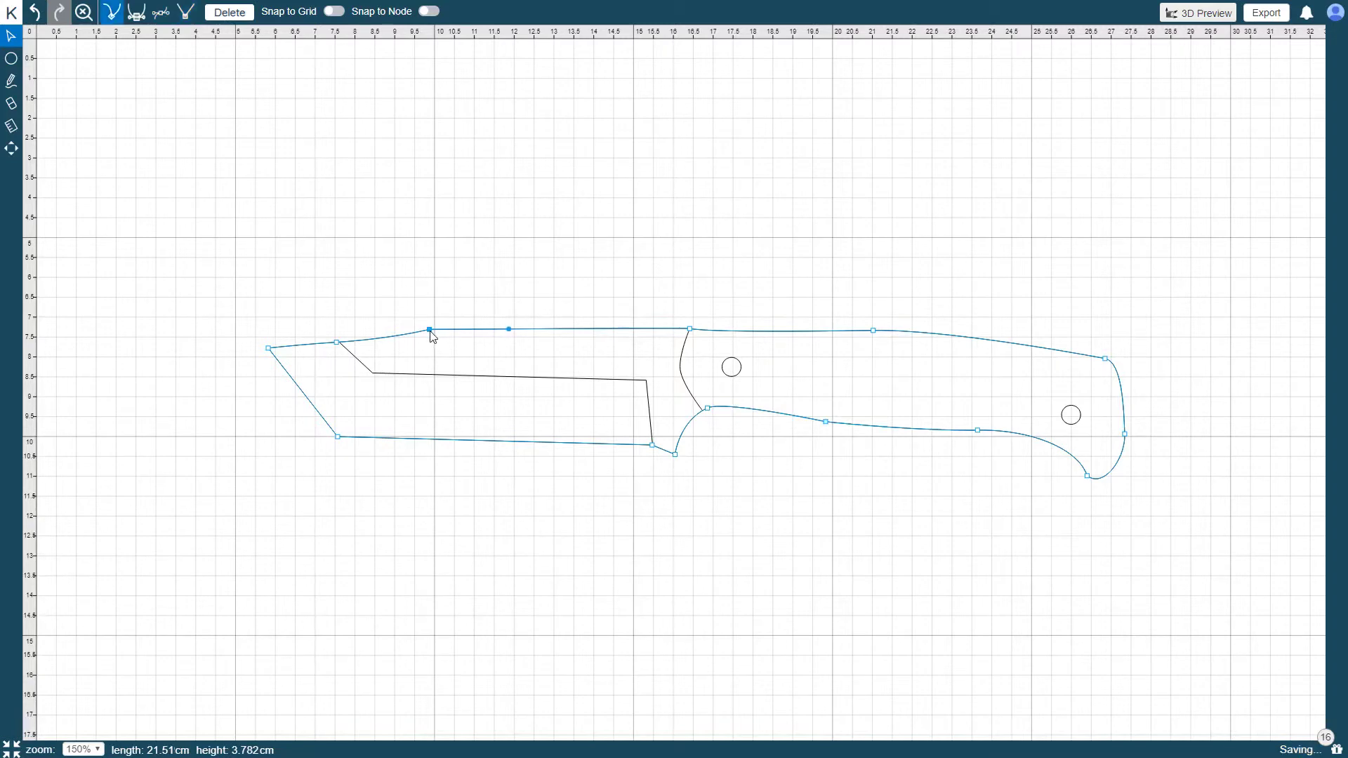
click(191, 21)
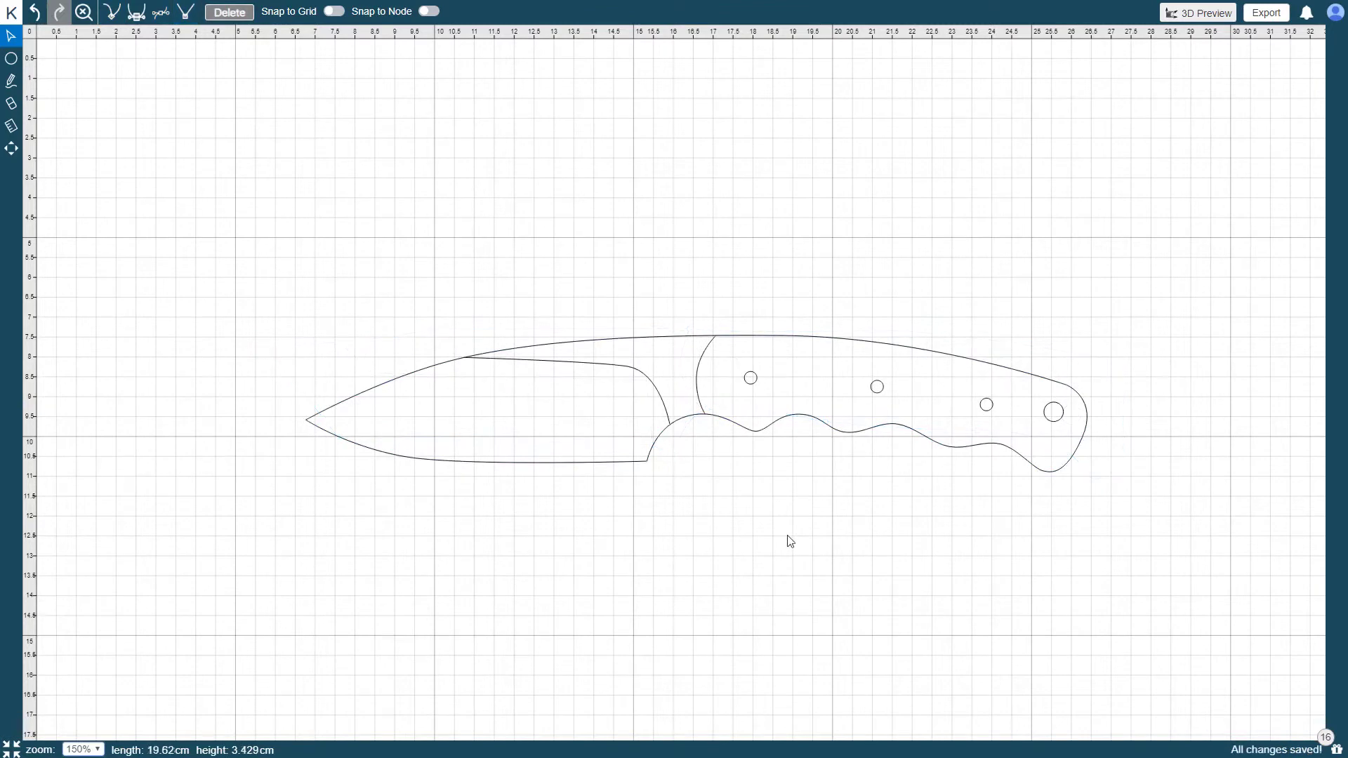
Lengthen the rear curve handle of the second finger groove node on the knife with the scalloped grip
click(849, 434)
click(845, 434)
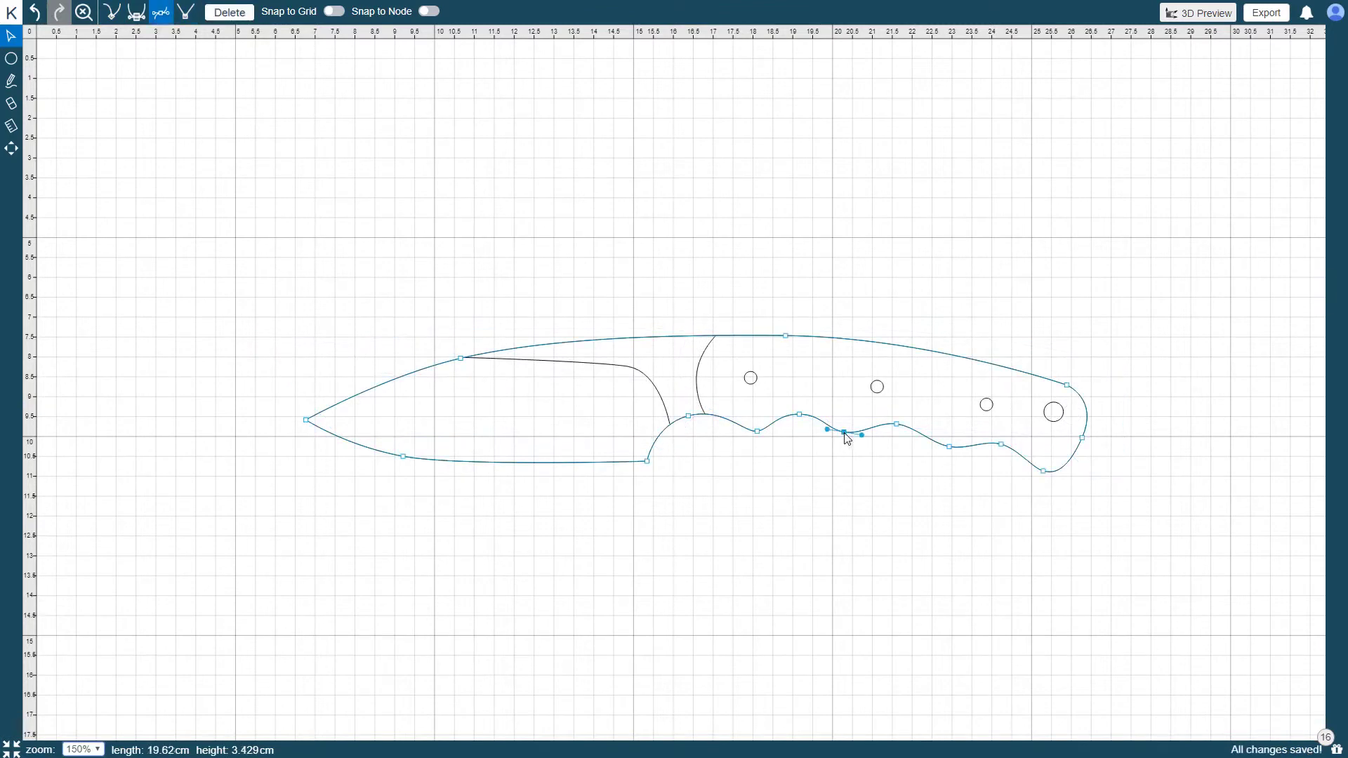
mouse_move(863, 435)
mouse_down()
mouse_move(895, 448)
mouse_move(885, 437)
mouse_up()
key(Escape)
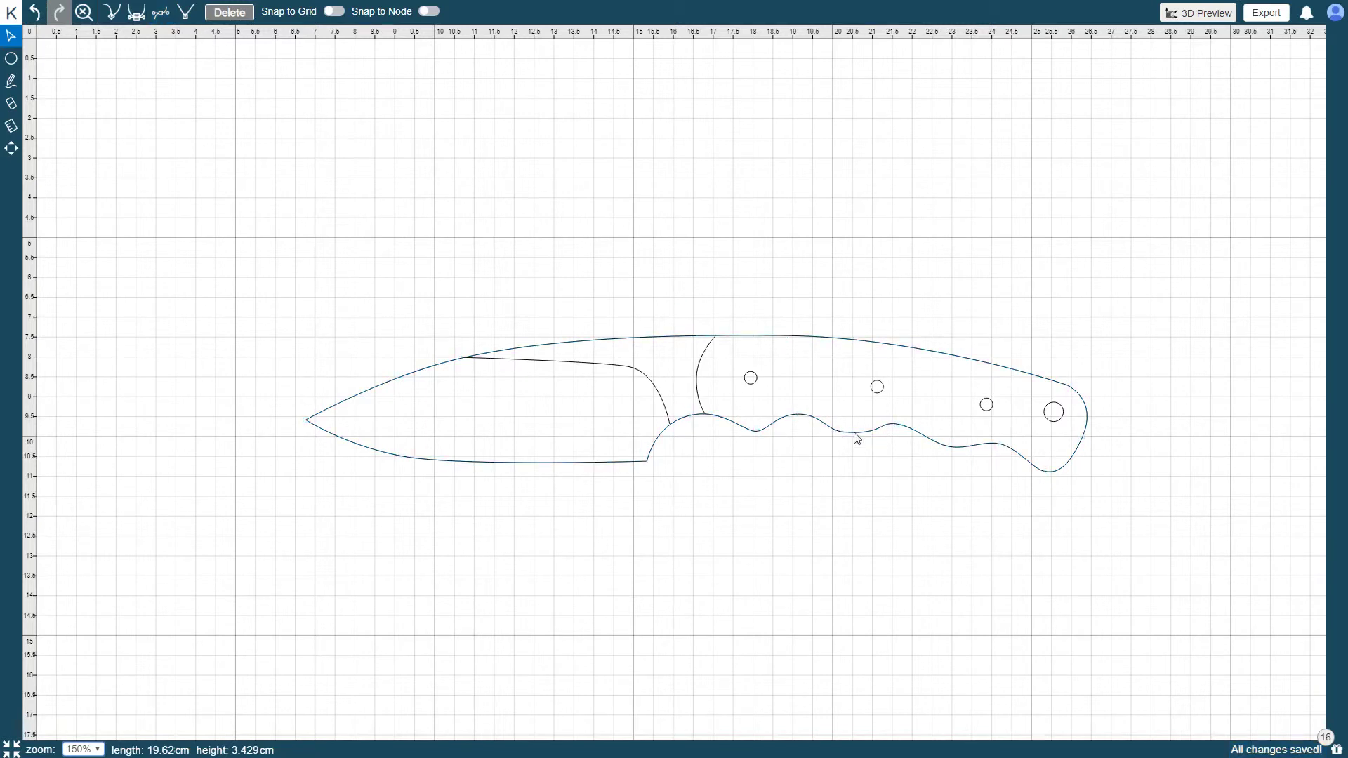
Lengthen the front curve handle of the second finger groove node, and shift the crest node behind it slightly toward the butt
click(845, 431)
click(846, 433)
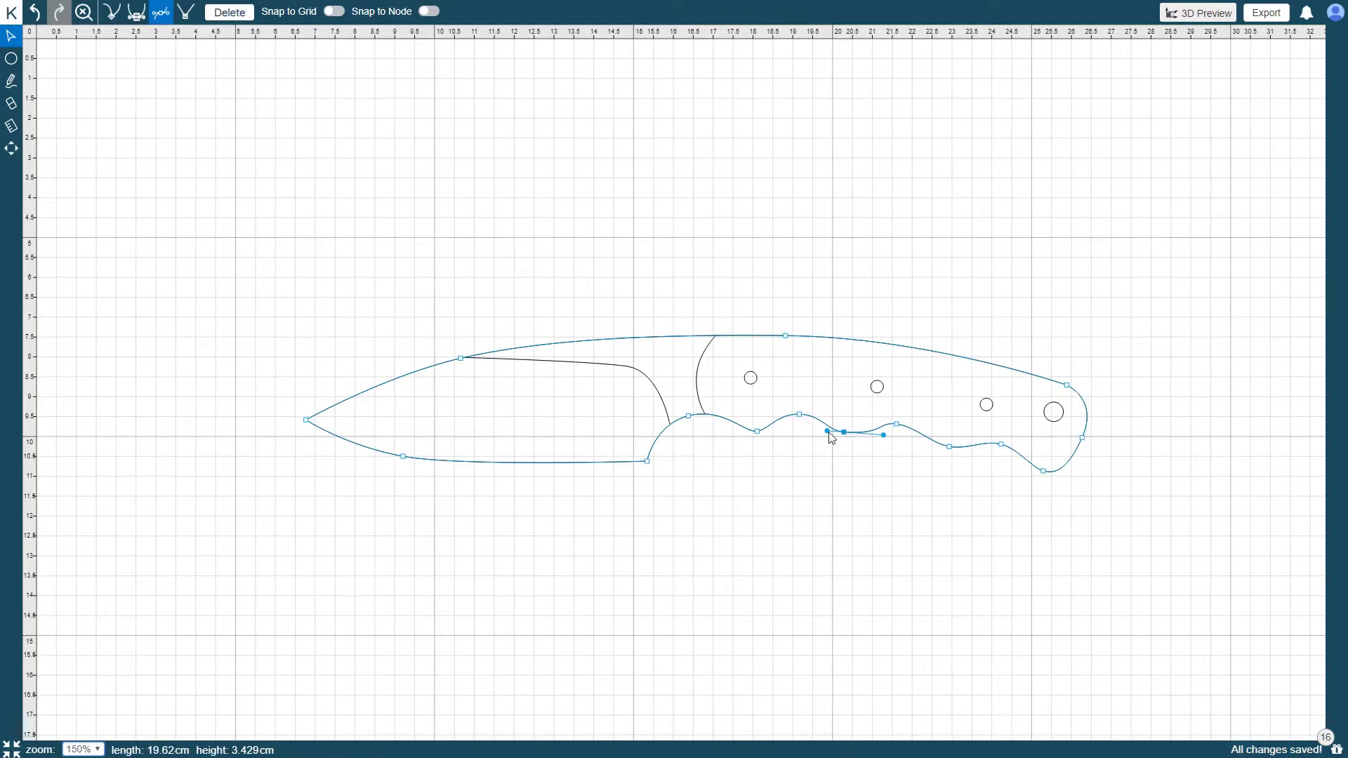
mouse_move(828, 433)
mouse_down()
mouse_move(800, 429)
mouse_move(819, 431)
mouse_up()
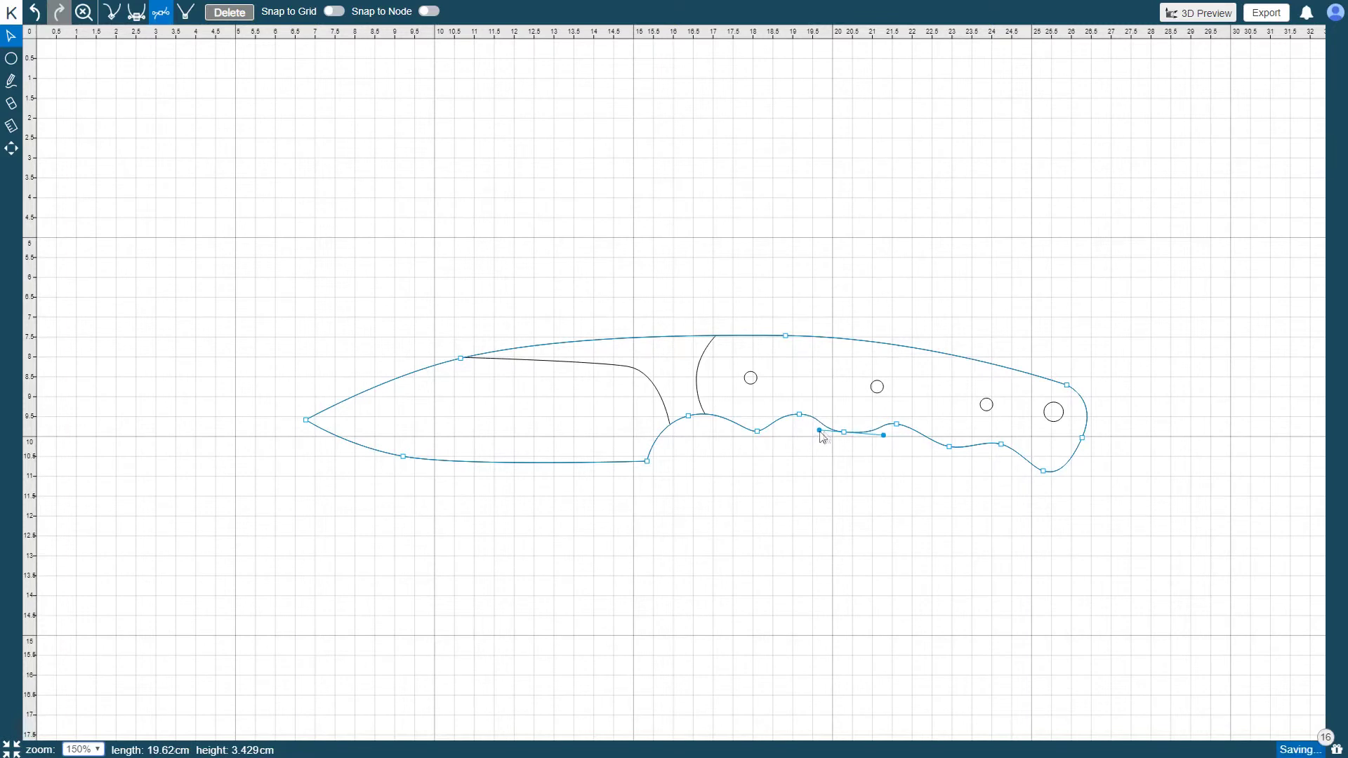
click(899, 425)
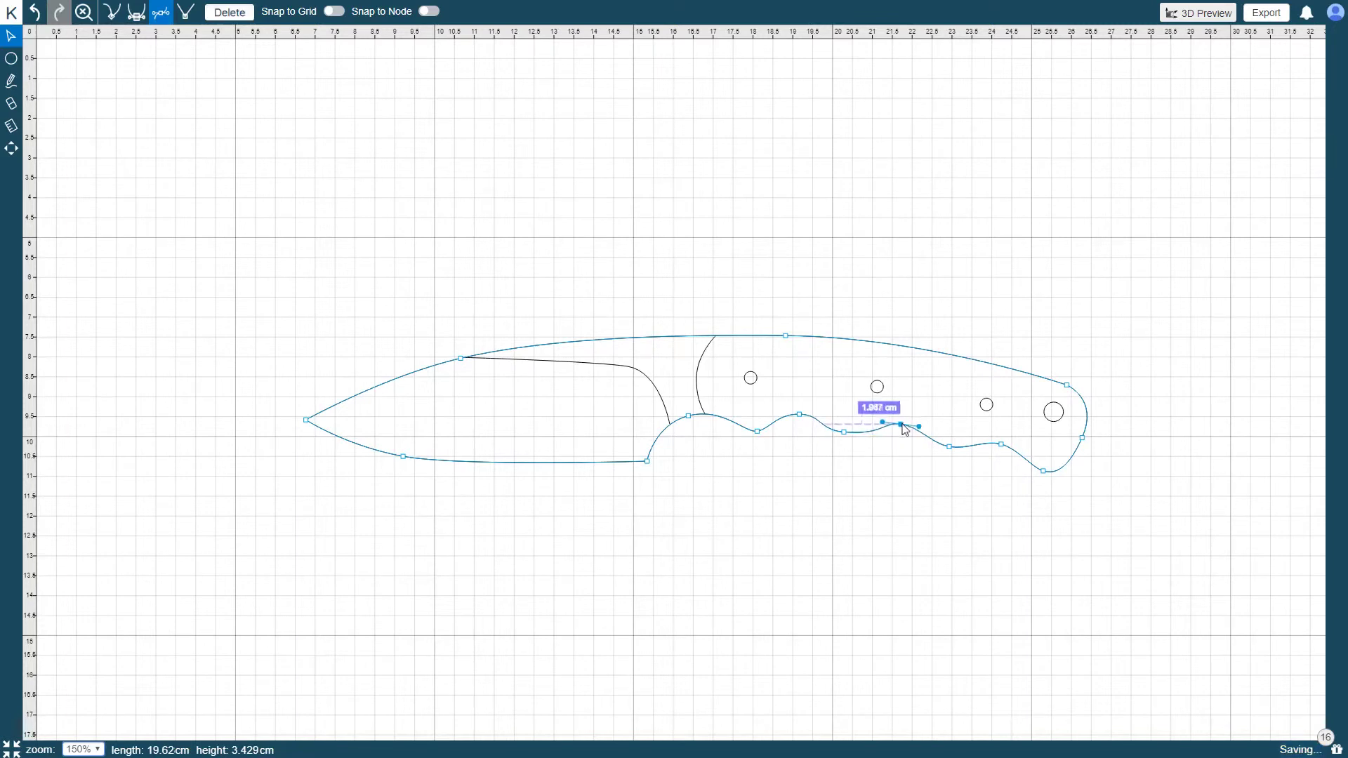
drag(899, 424, 902, 425)
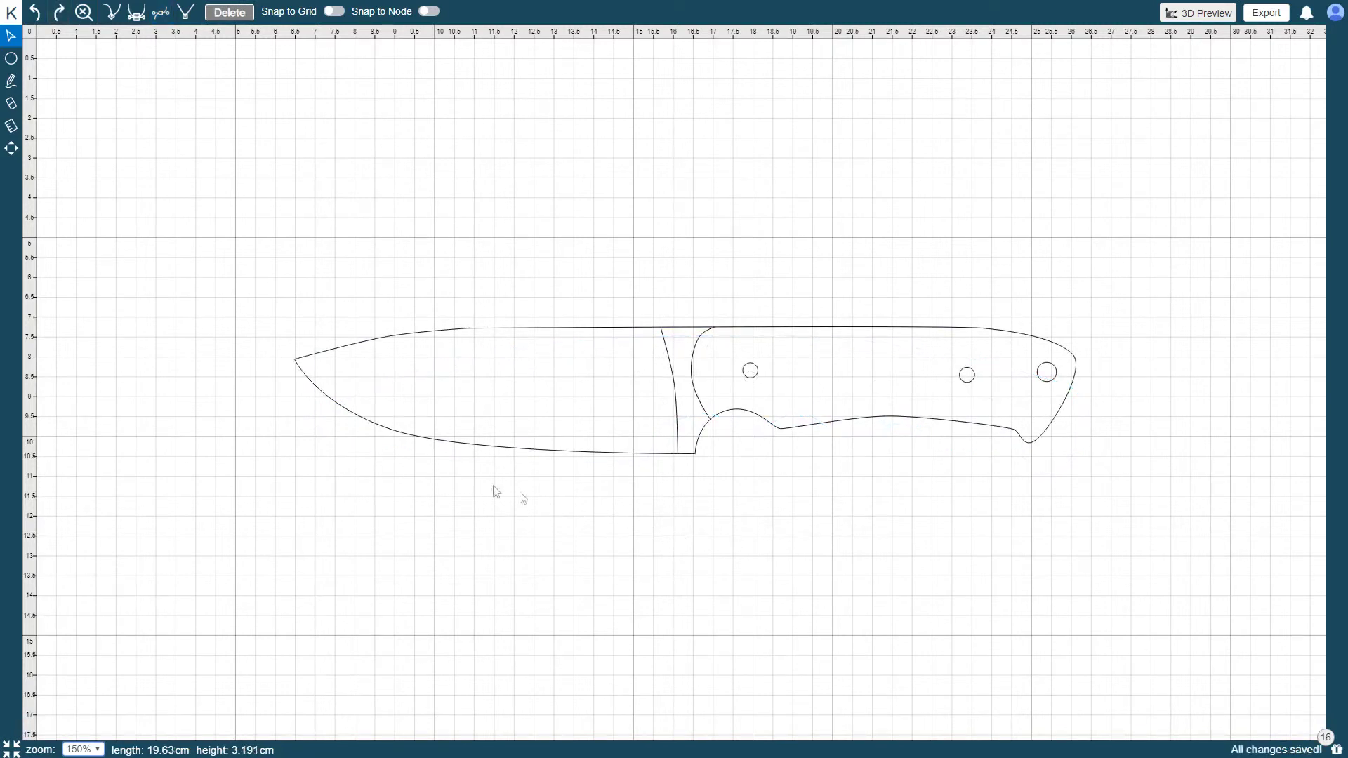
Flatten the curve at the blade's belly node with its symmetric handles, and slide the node along the cutting edge toward the grip
click(423, 439)
click(392, 429)
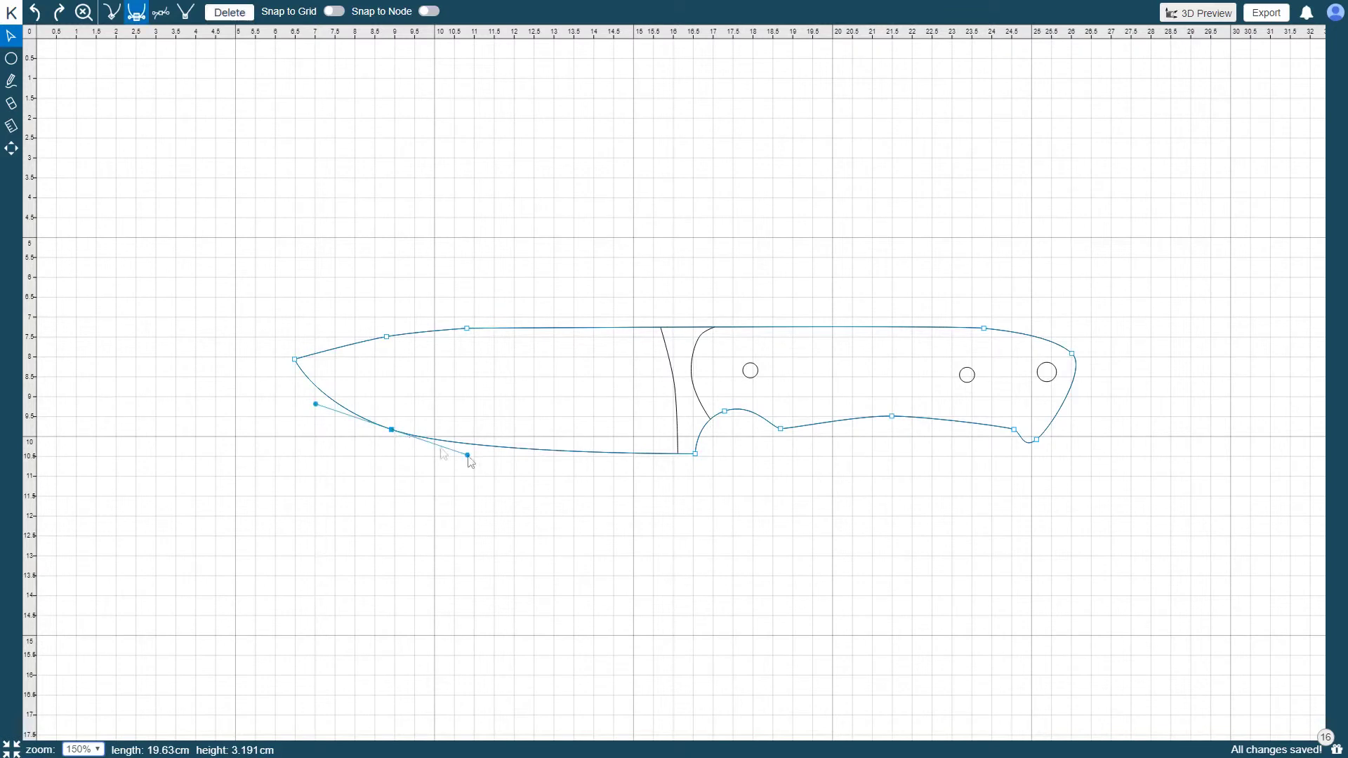
mouse_move(467, 457)
mouse_down()
mouse_move(578, 492)
mouse_move(419, 444)
mouse_move(466, 452)
mouse_up()
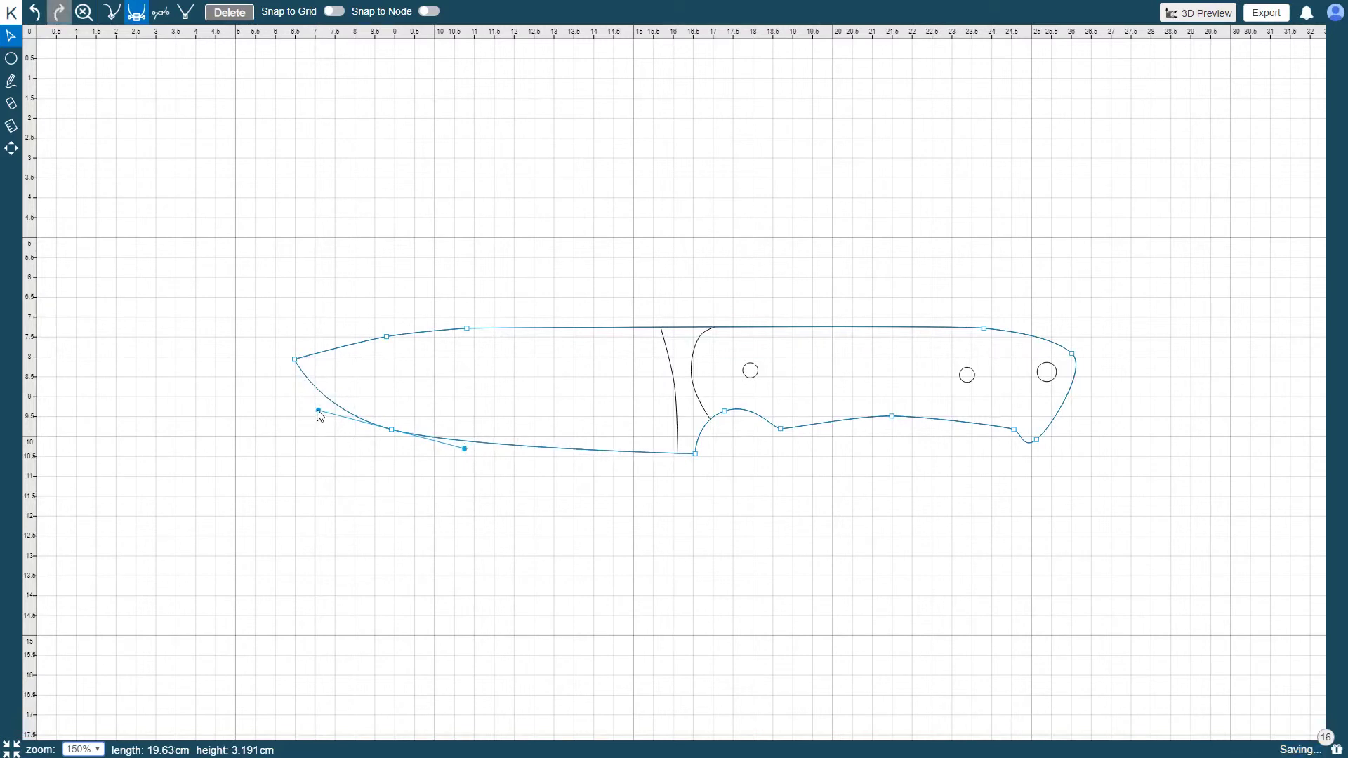
mouse_move(318, 411)
mouse_down()
mouse_move(281, 394)
mouse_move(301, 417)
mouse_move(314, 400)
mouse_move(297, 412)
mouse_up()
drag(391, 435, 417, 443)
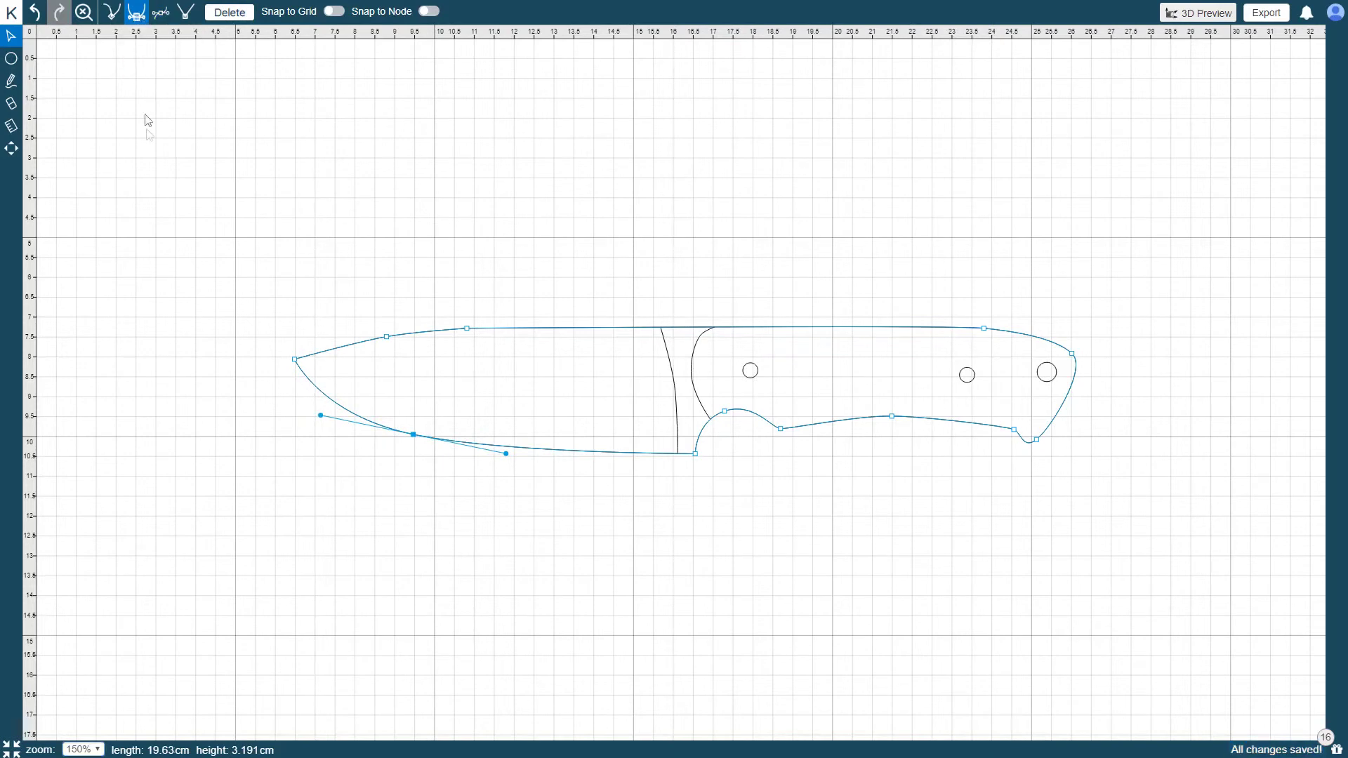
click(318, 434)
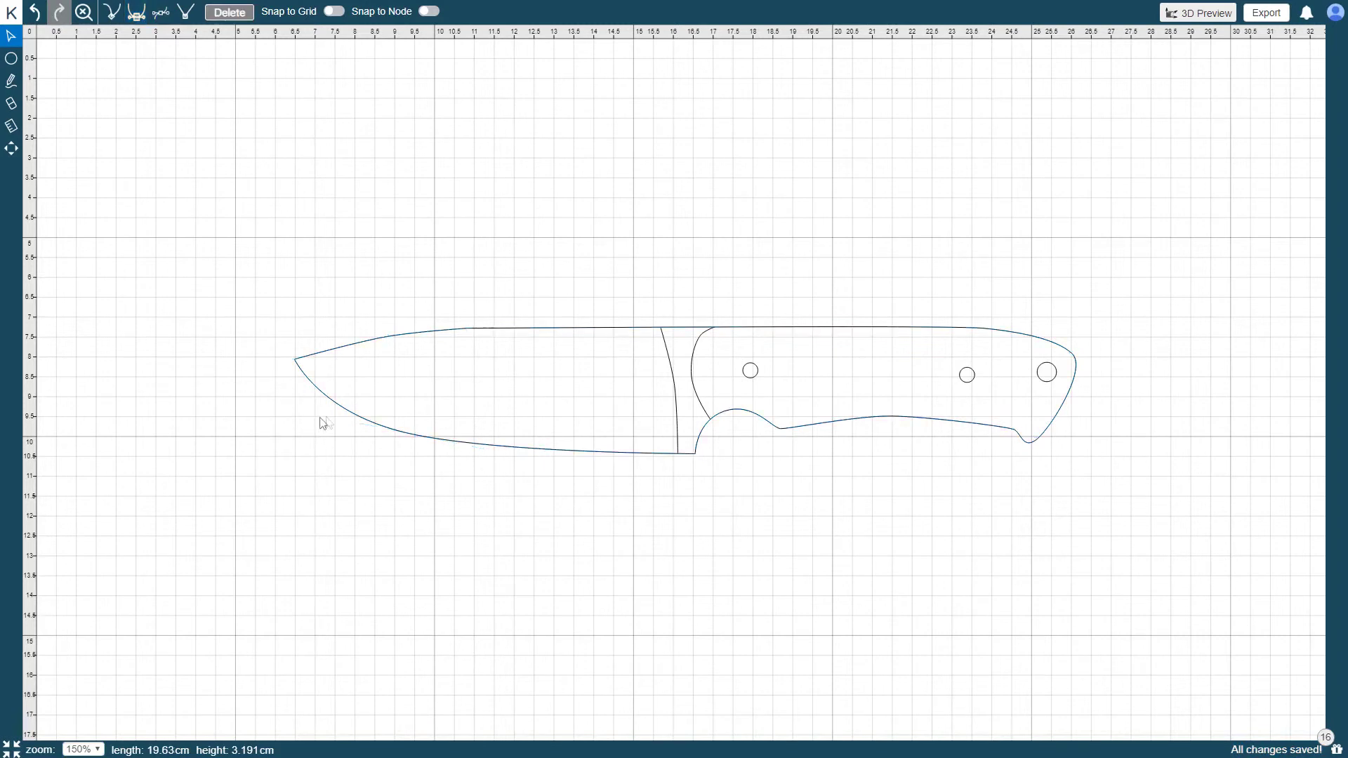
click(414, 437)
drag(510, 461, 506, 457)
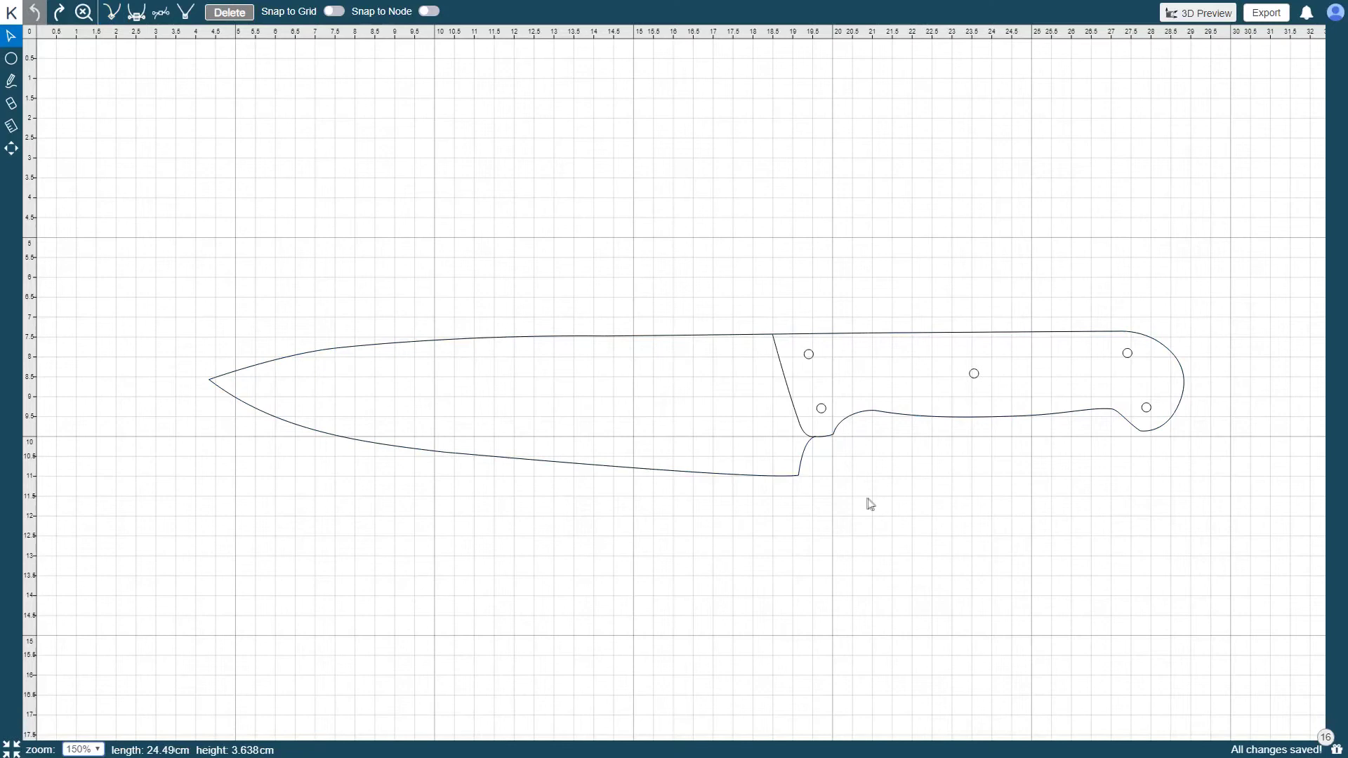
Adjust the two curve handles of the node at the grip's lower front corner independently of each other
click(832, 435)
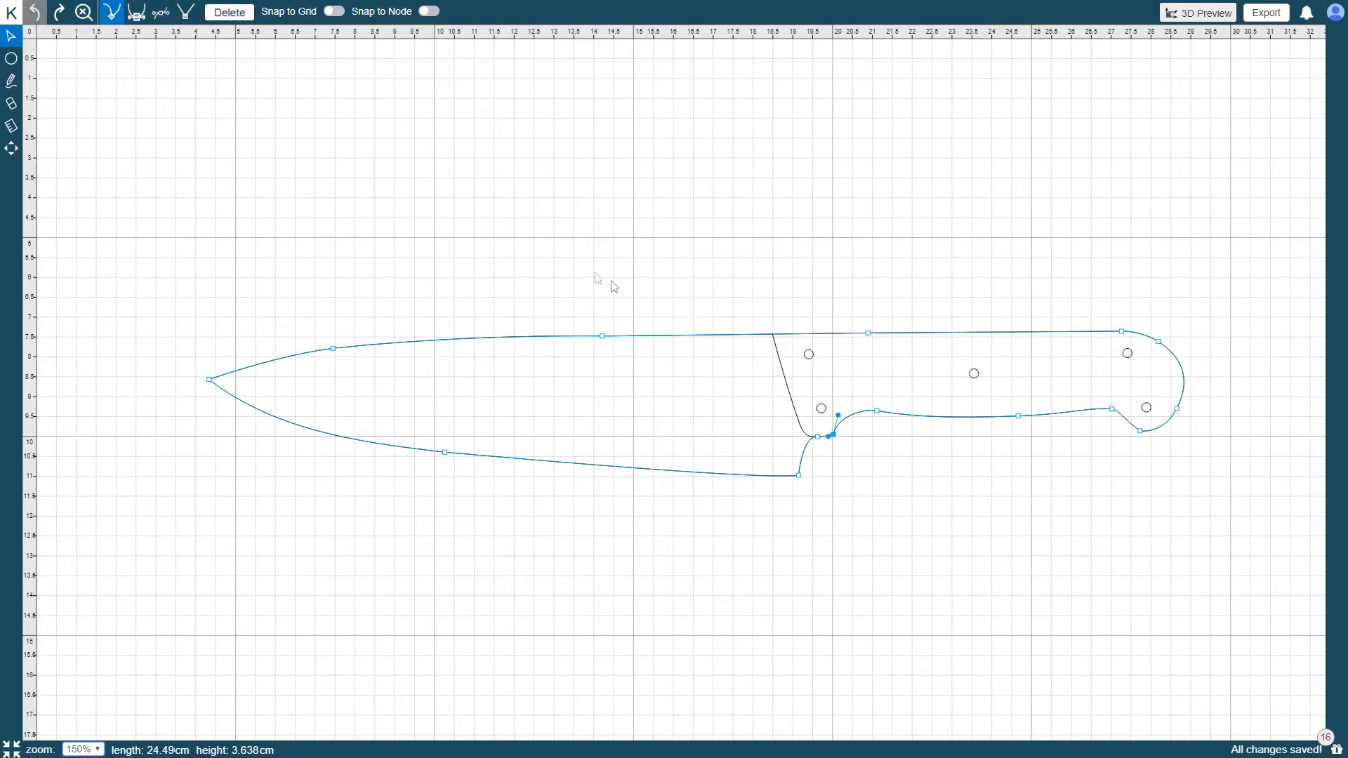
click(864, 442)
click(833, 435)
drag(839, 416, 826, 442)
key(ctrl+z)
key(ctrl+z)
key(ctrl+z)
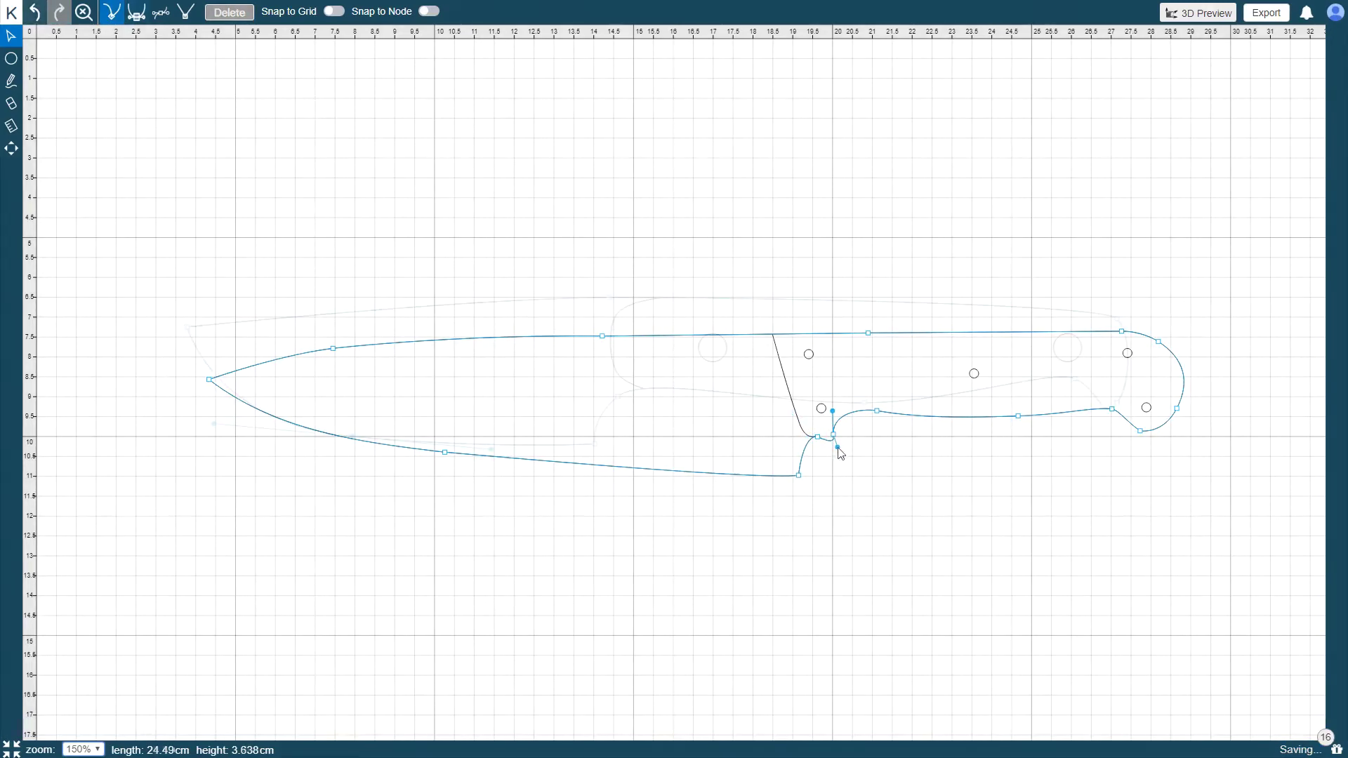